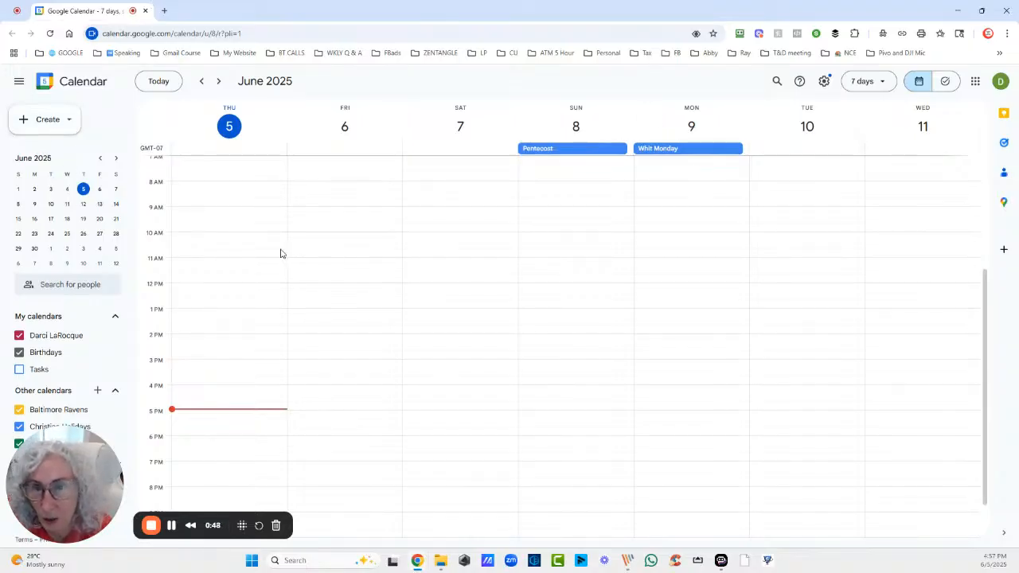
From the Create menu, start an appointment schedule titled 'Book A Listing Consult with me'
click(68, 120)
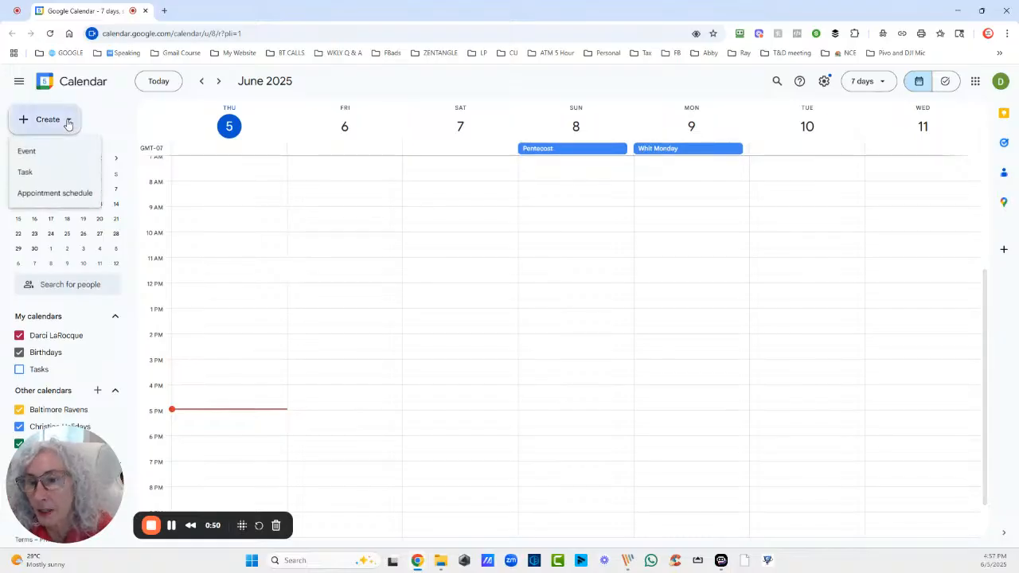
click(55, 194)
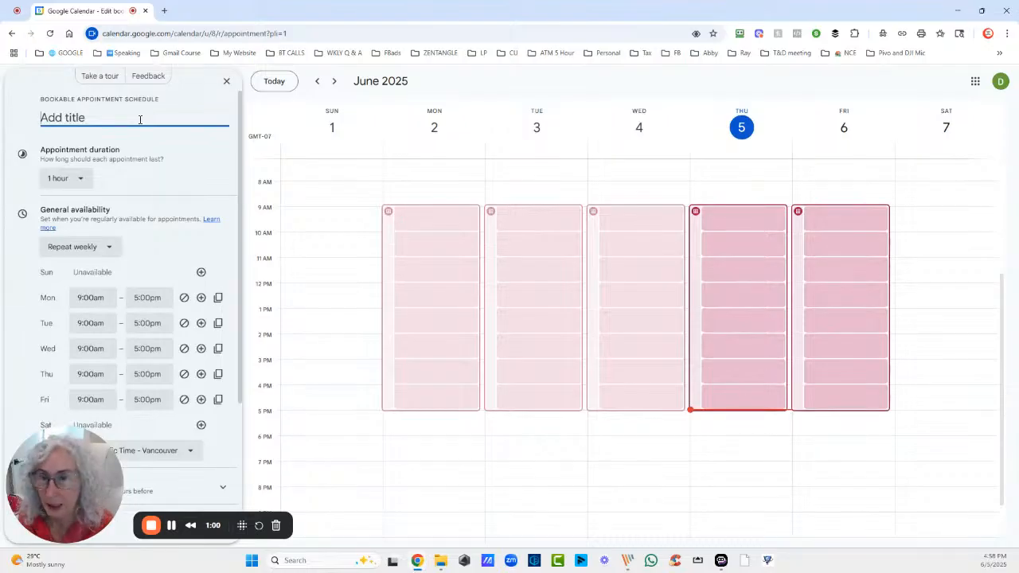
text(Book)
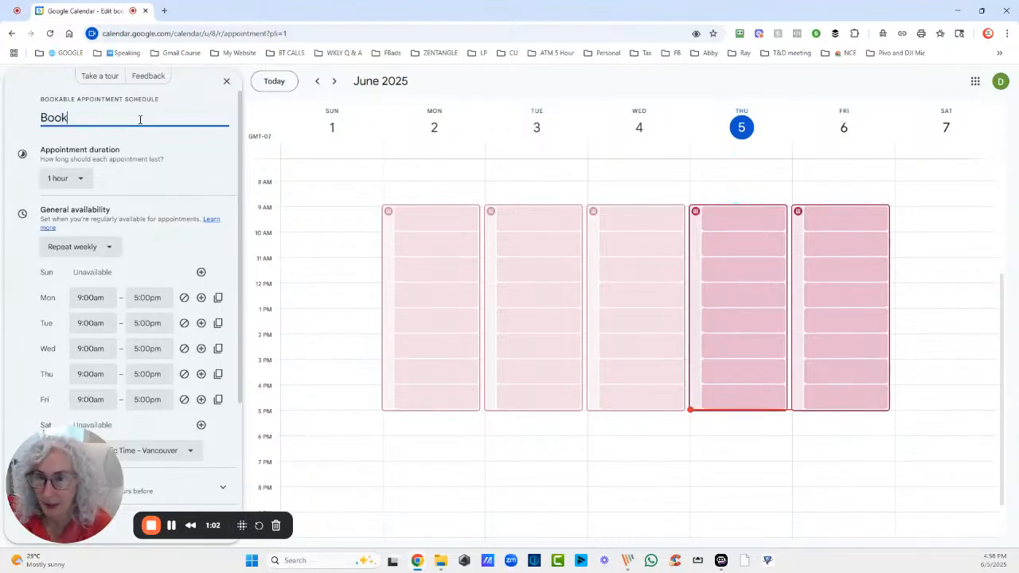
text( A Listing )
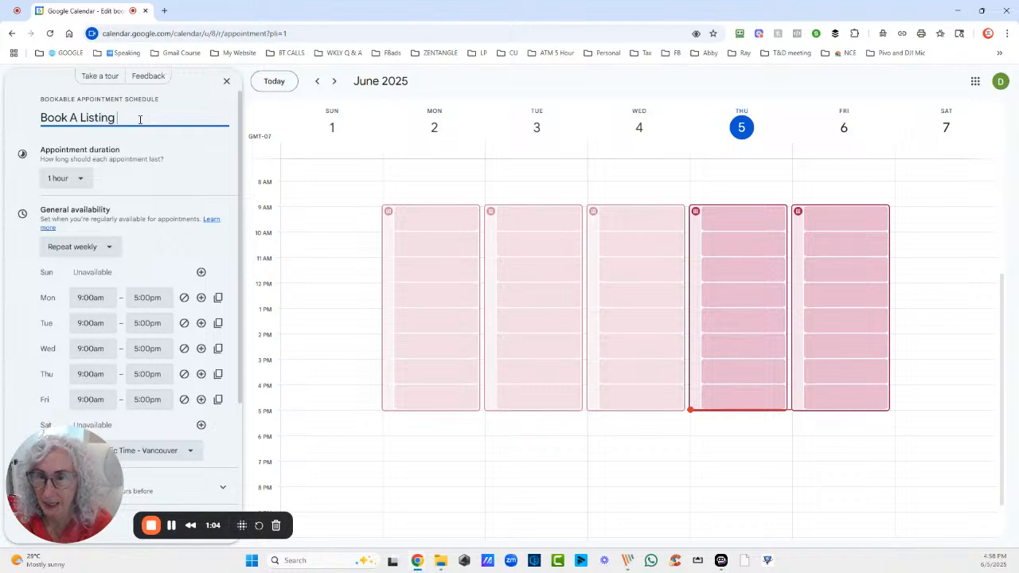
text(Consul)
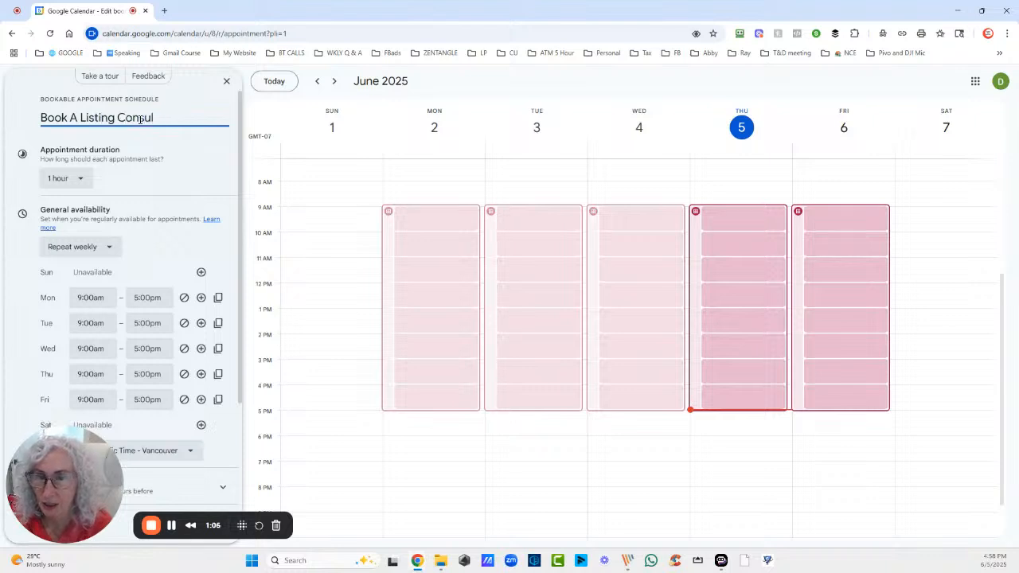
text(t with me)
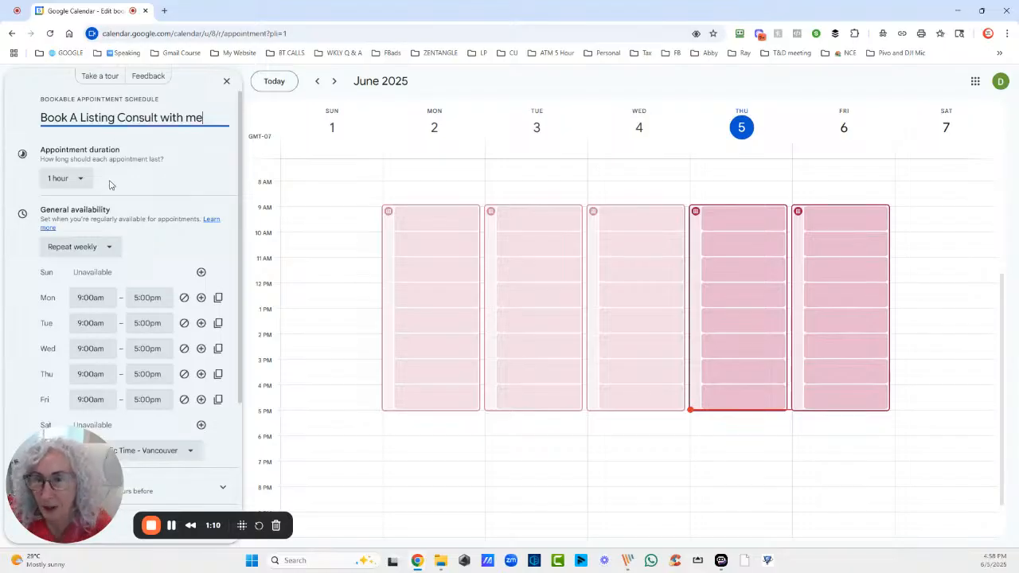
scroll(125, 239, down, 2)
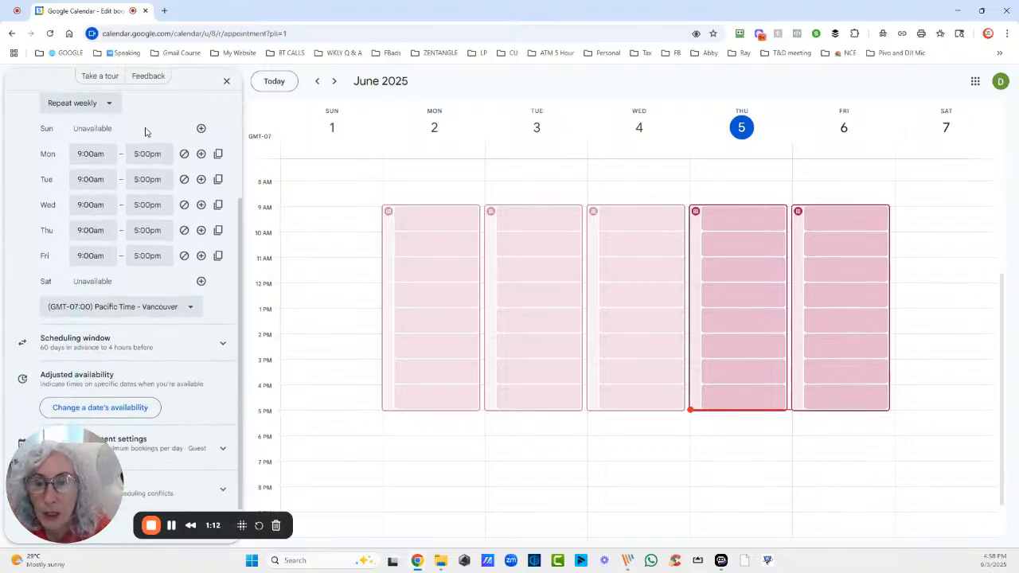
Expand Scheduling window (60 days ahead, 4 hours' notice) and Booked appointment settings
scroll(107, 164, up, 1)
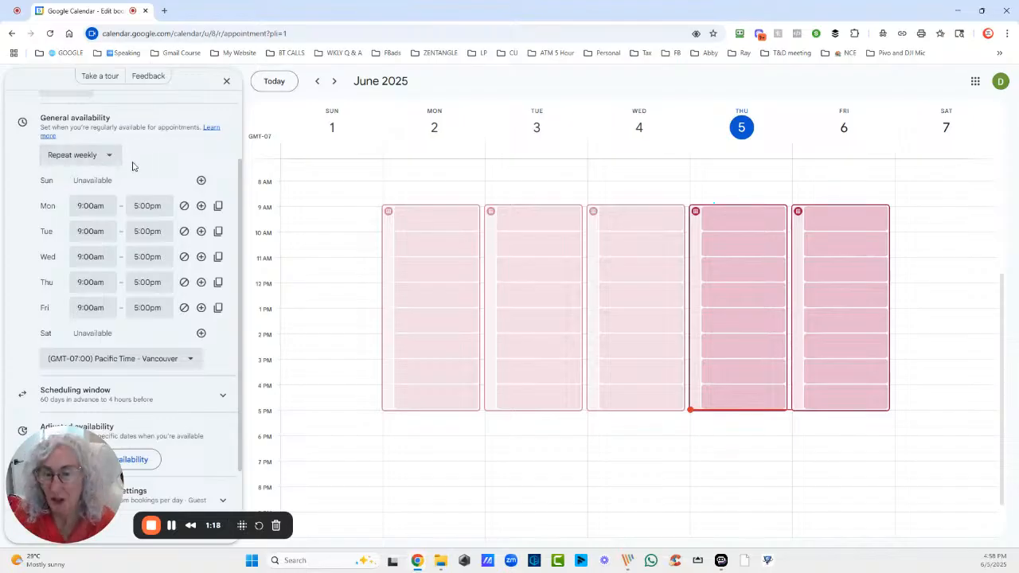
scroll(132, 166, down, 1)
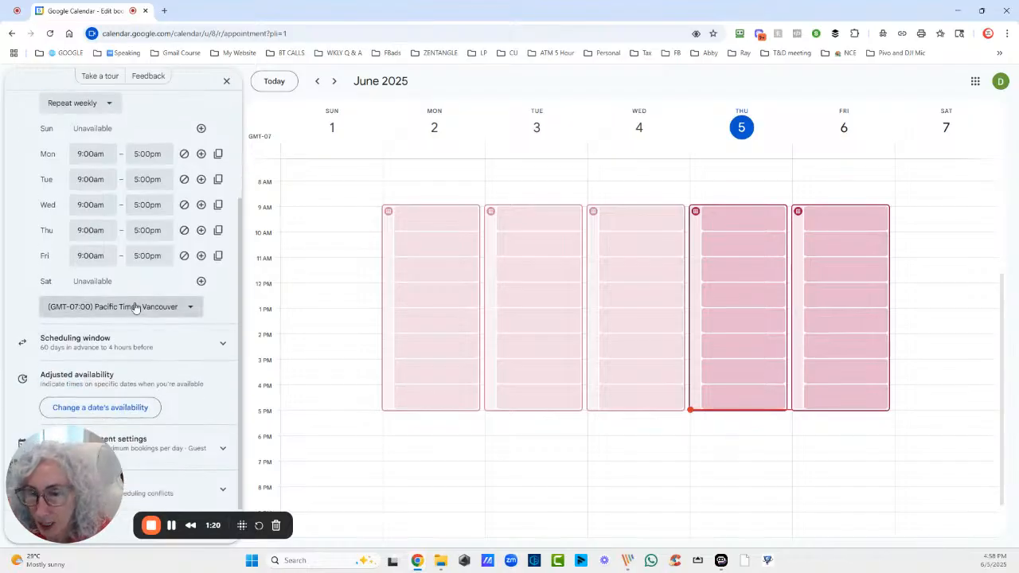
click(108, 344)
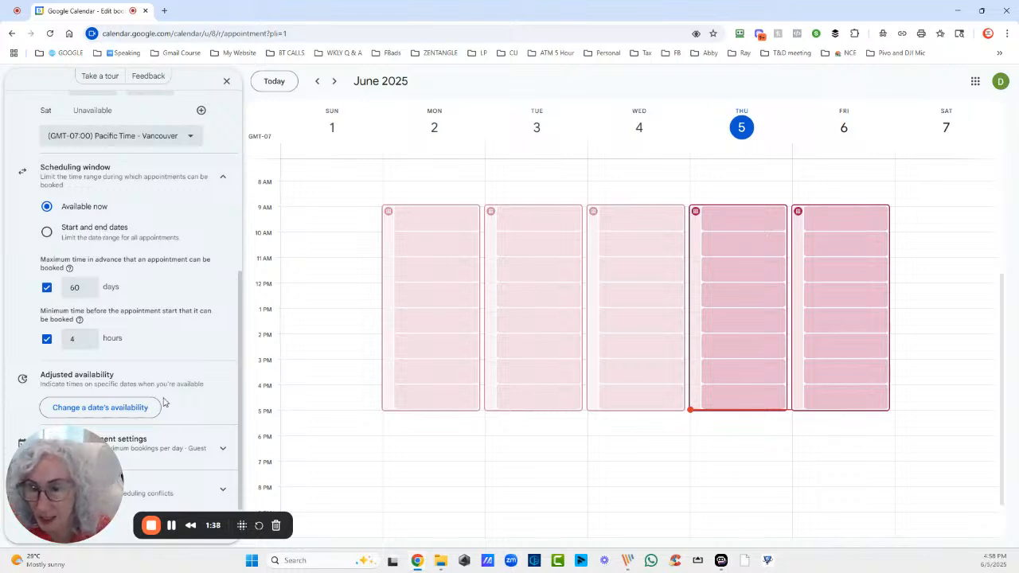
drag(118, 476, 685, 414)
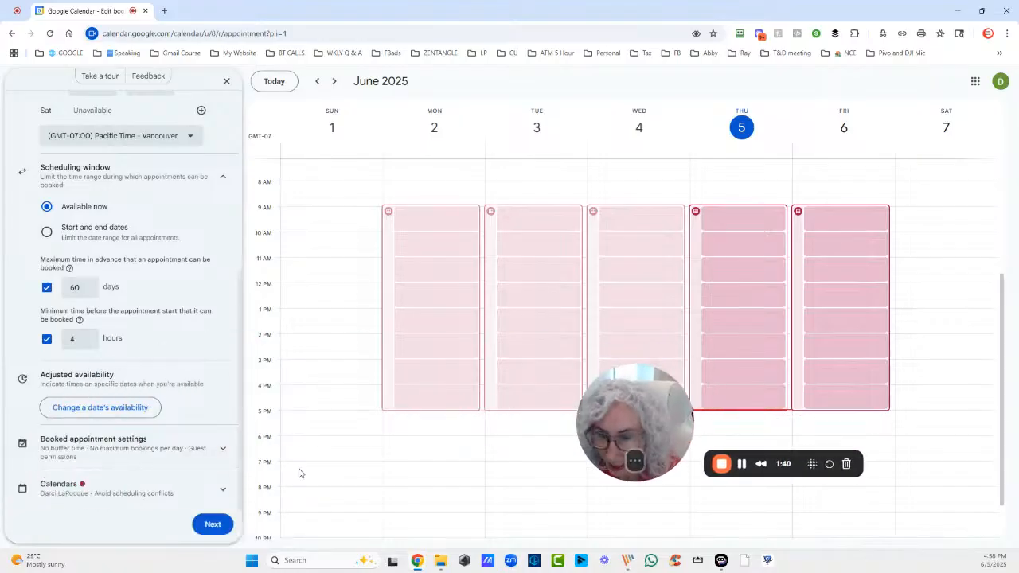
click(174, 444)
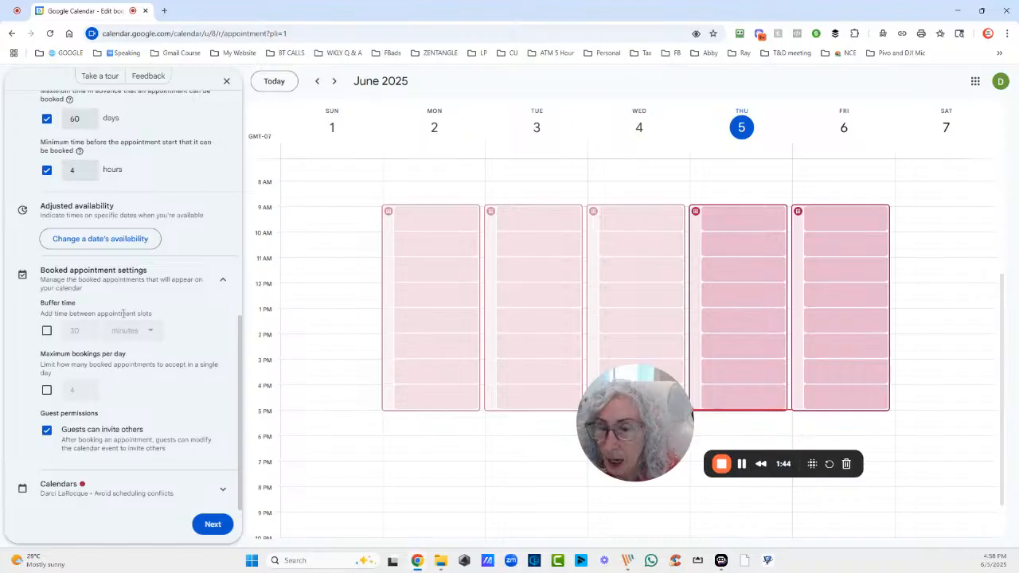
Add a 30-minute buffer, leave daily bookings unlimited, and continue to booking page details
click(47, 331)
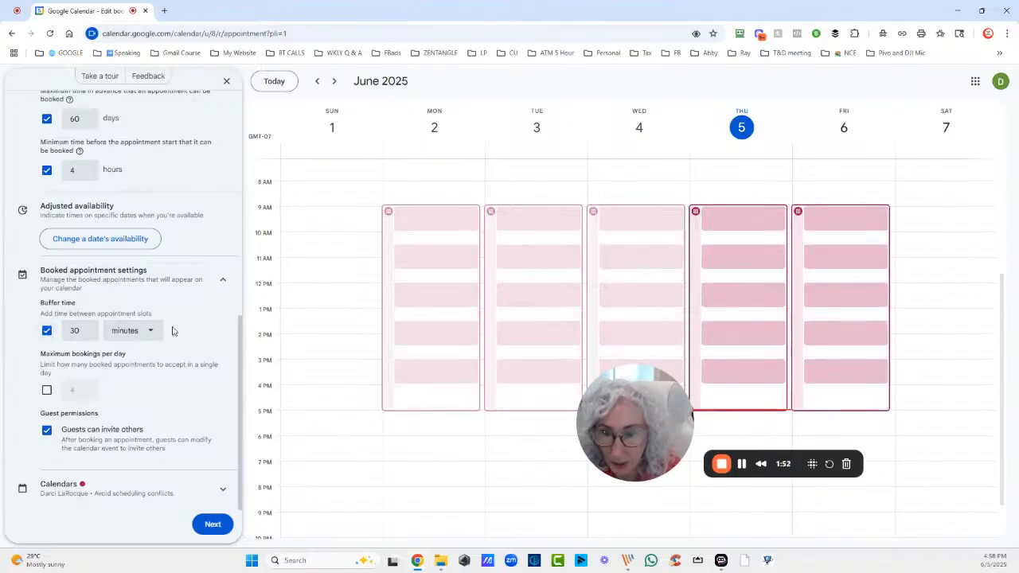
triple_click(88, 353)
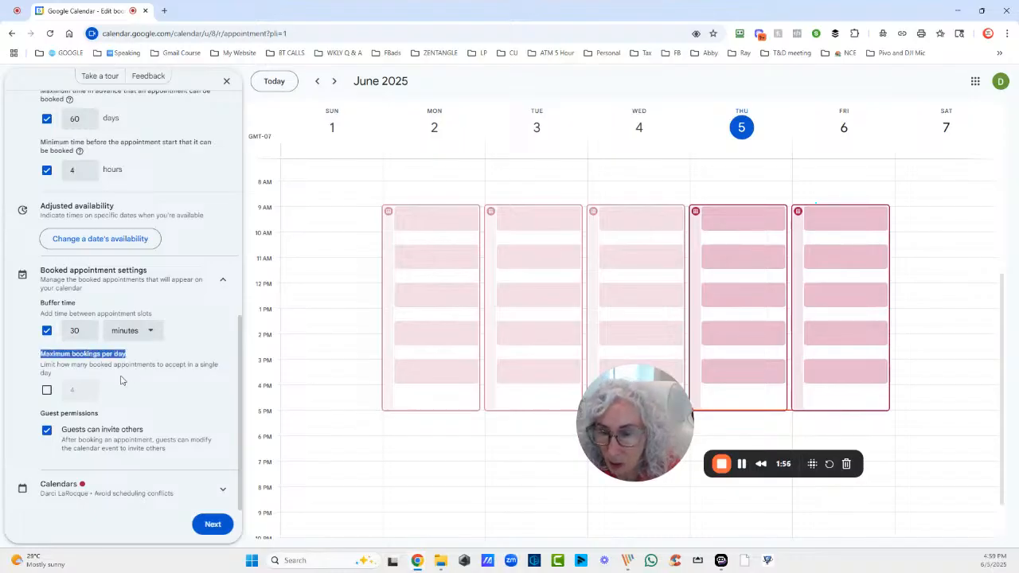
click(47, 391)
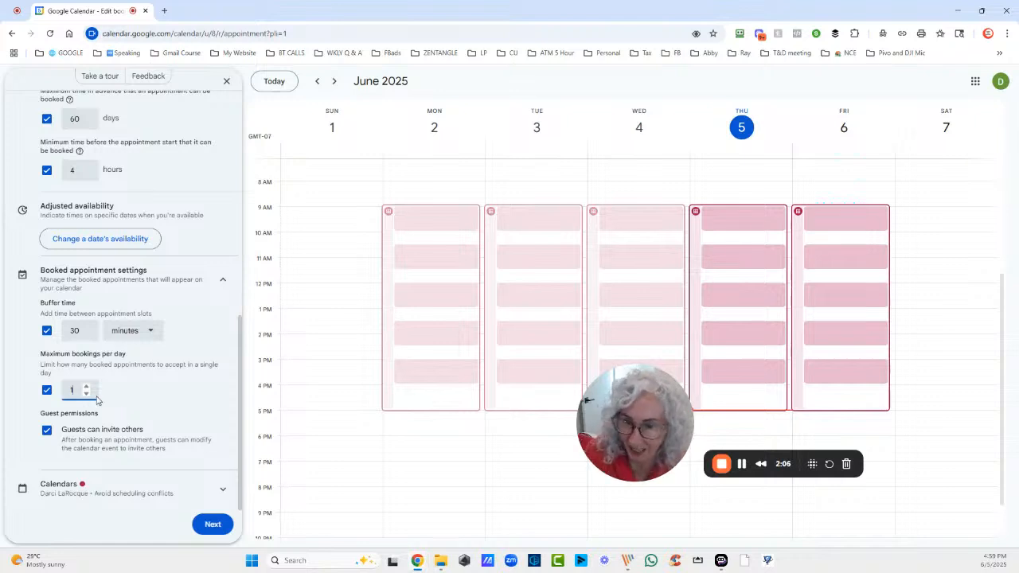
click(47, 390)
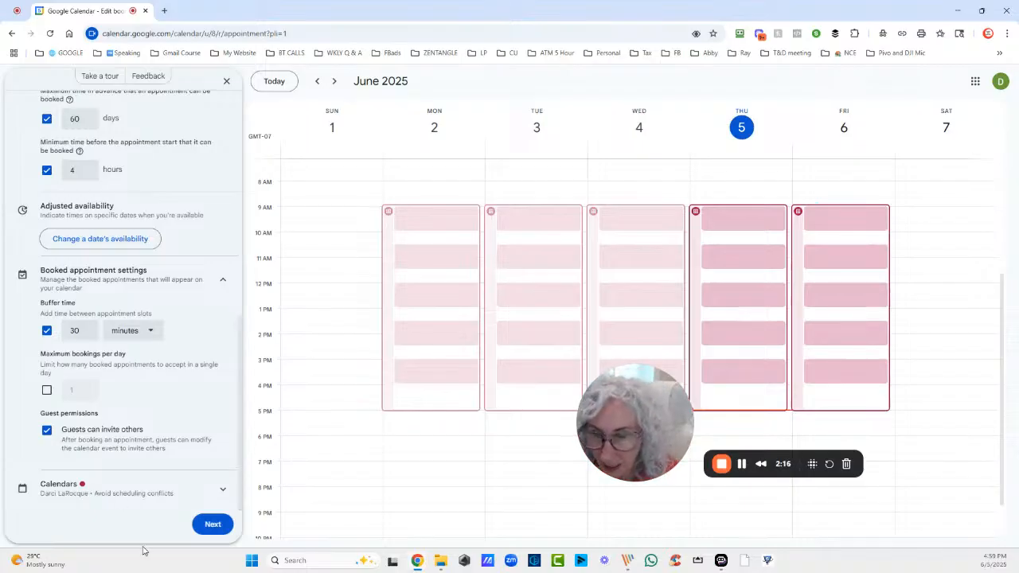
click(209, 526)
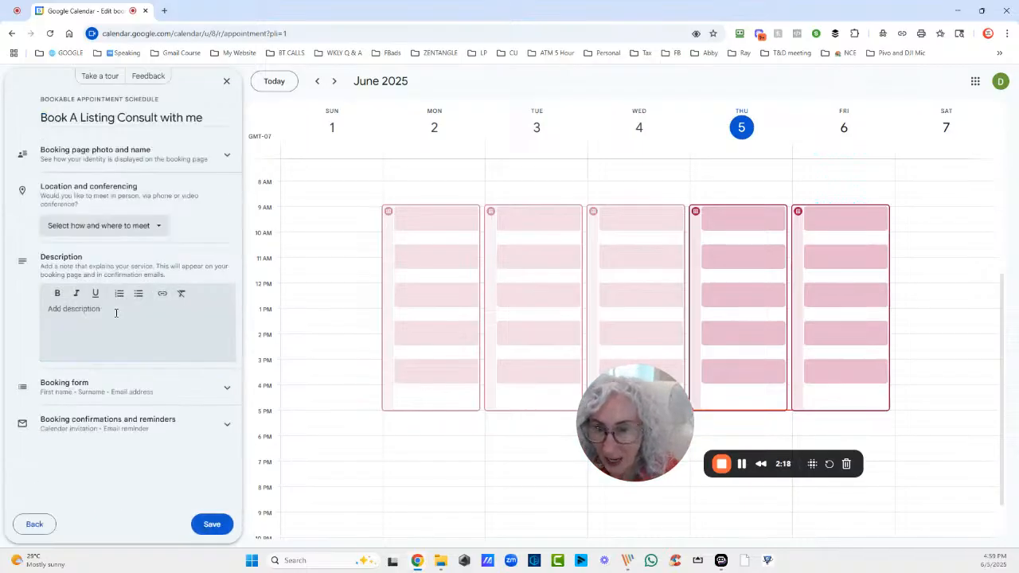
Set the location to Phone call and begin the description with a phone number line
click(96, 228)
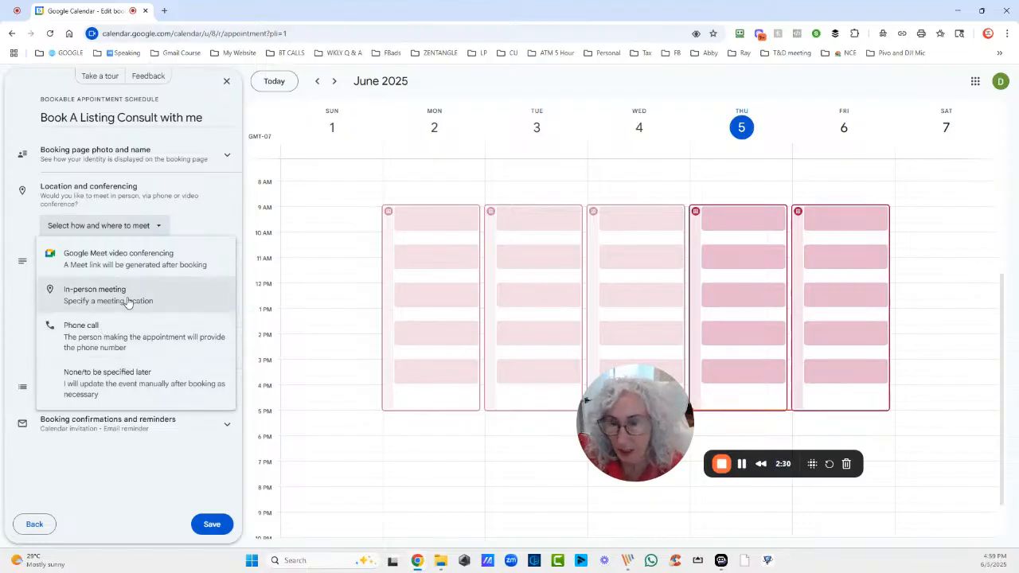
click(112, 343)
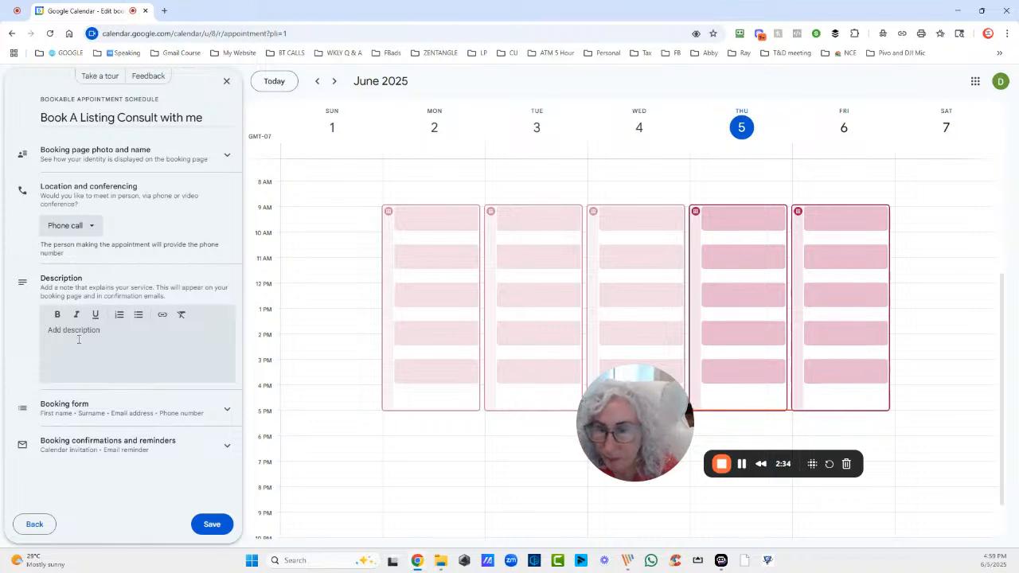
click(78, 335)
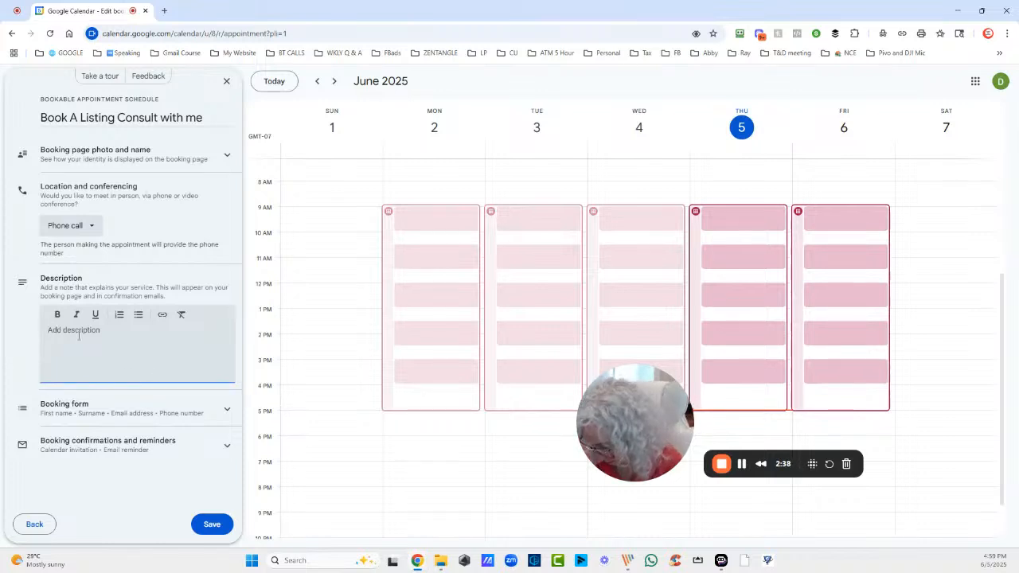
text(PHONE)
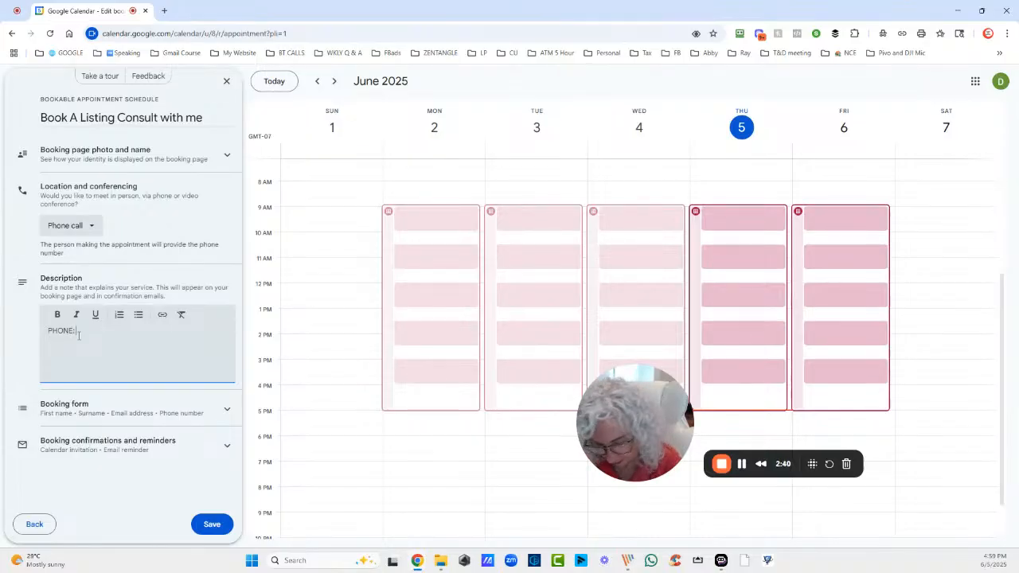
text(: )
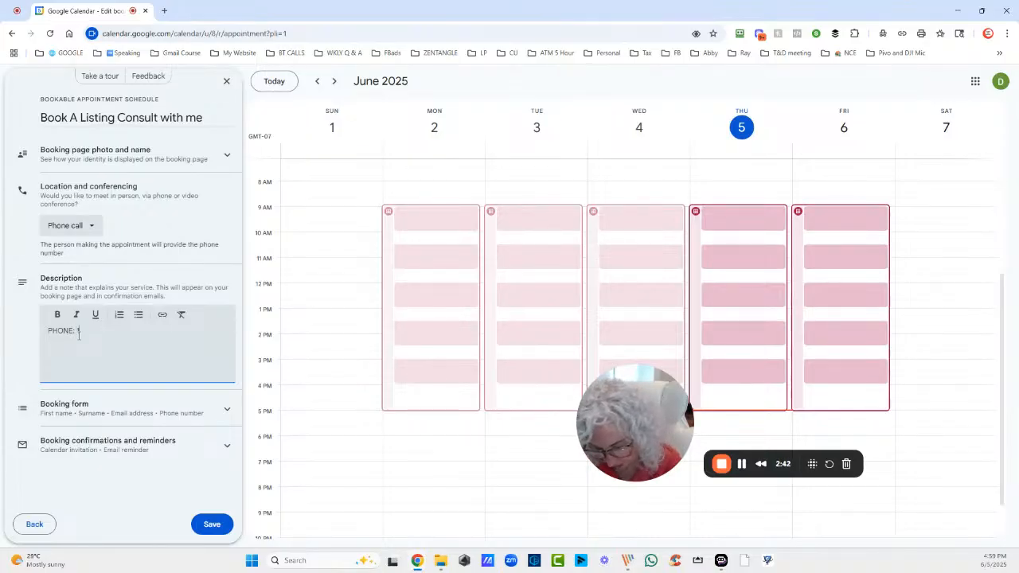
text(1888888888)
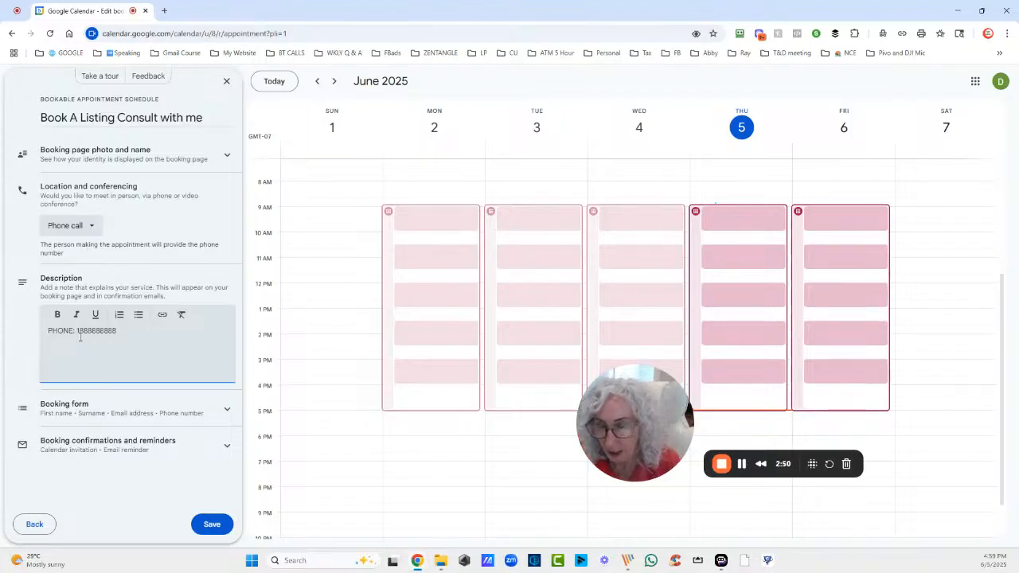
Add three more description lines and format them as a numbered list
key(Return)
text(kasjdlkjflsajdfas)
key(Return)
text(asd;lfjasdlfkjas)
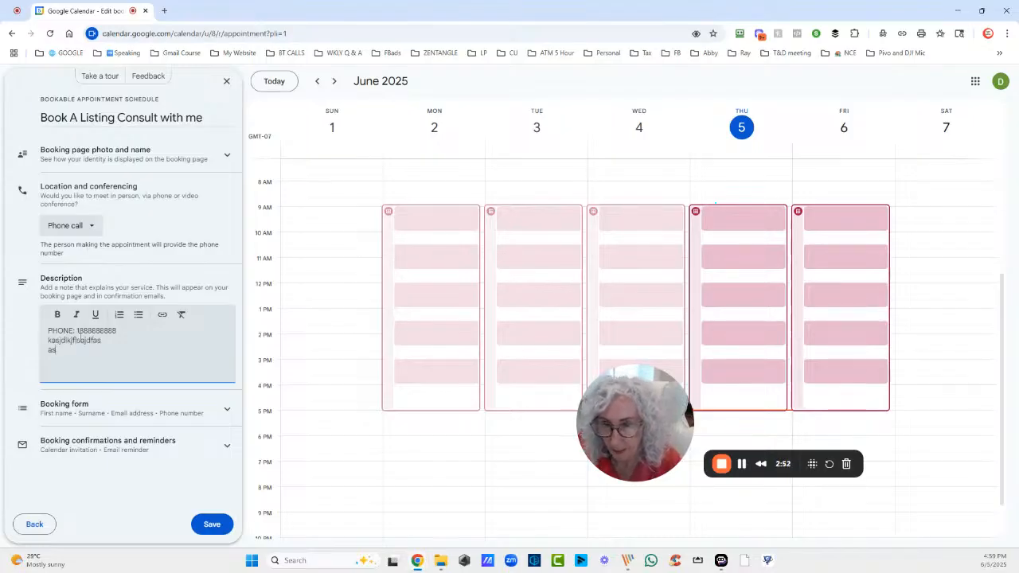
key(Return)
text(;ljsadfkjsadf)
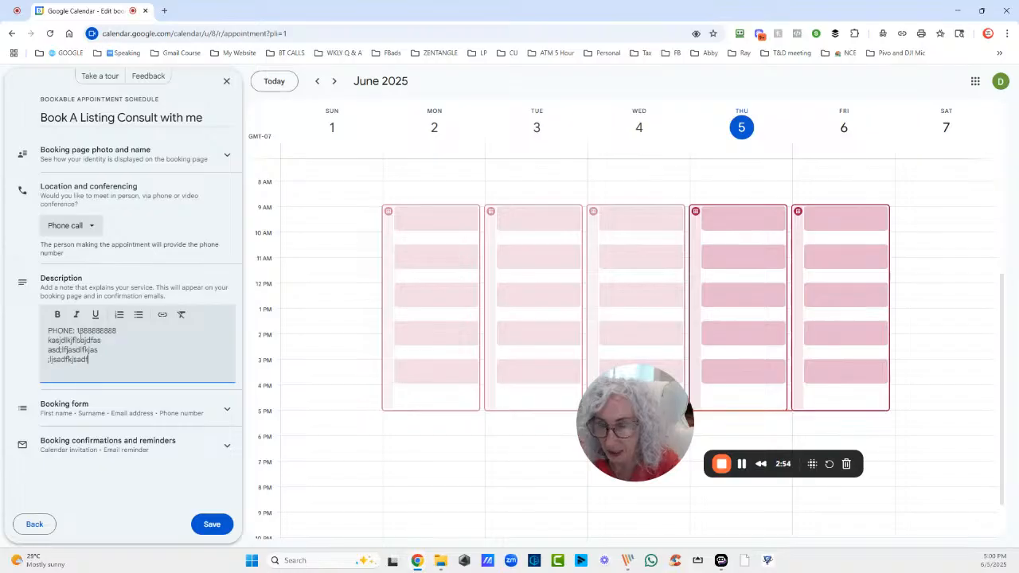
drag(92, 359, 46, 341)
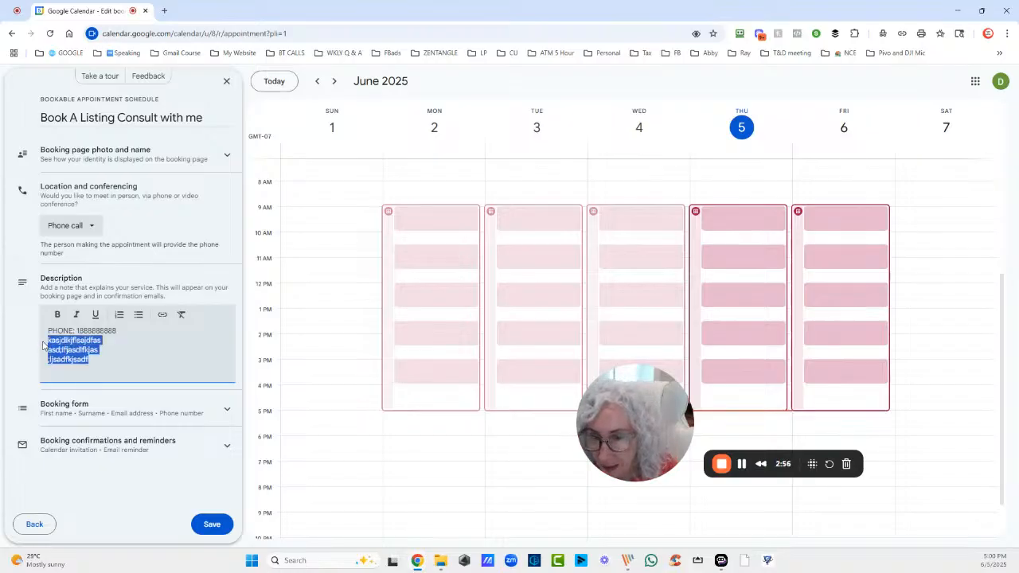
click(119, 314)
click(138, 347)
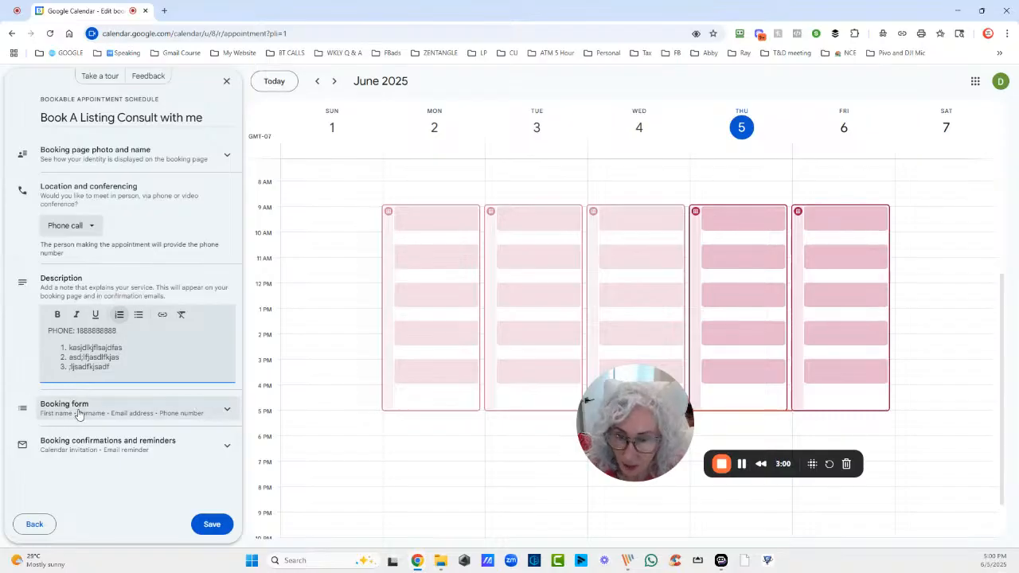
Add the required booking-form question 'What is your budget'
click(140, 410)
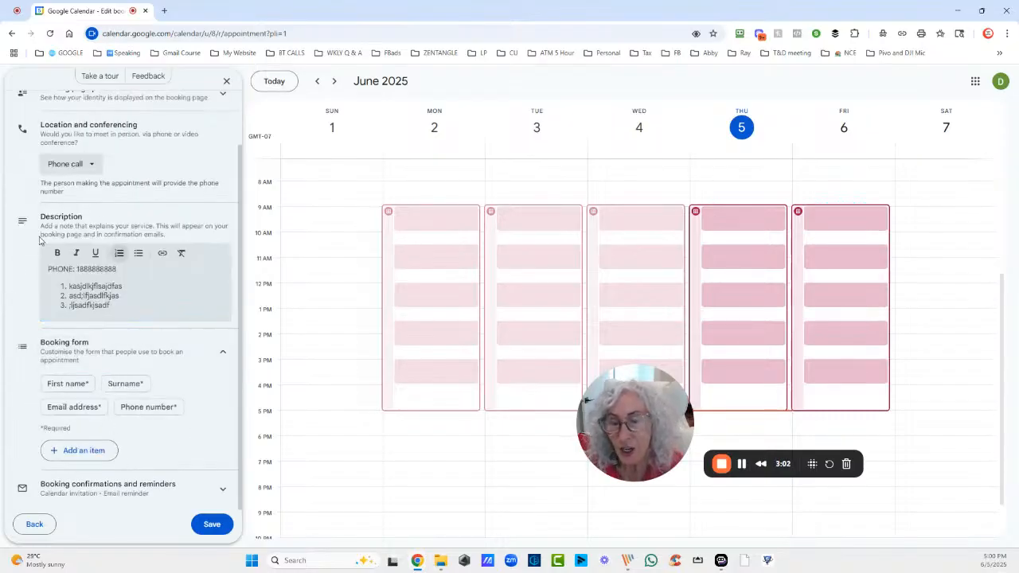
click(78, 451)
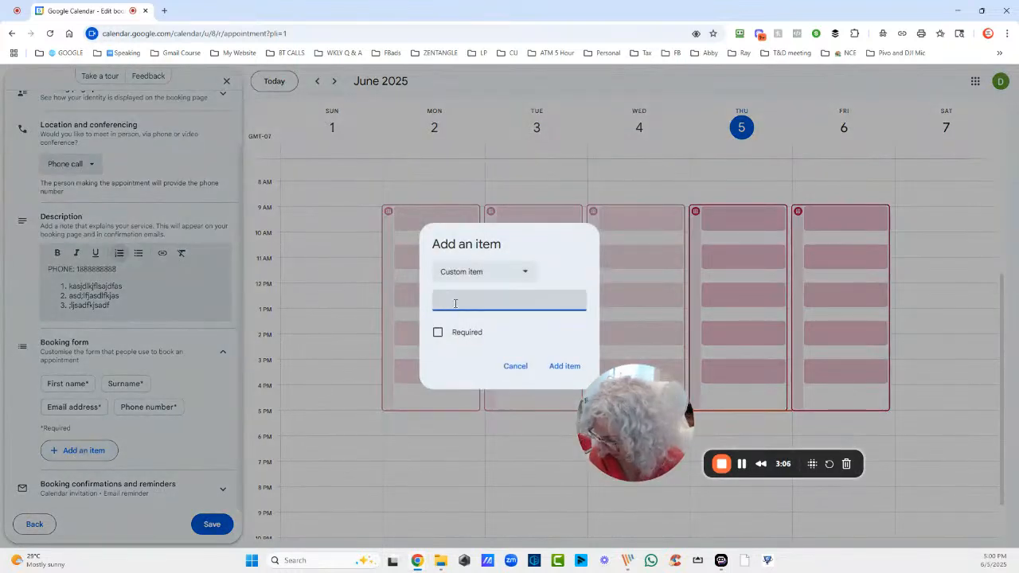
text(What is your )
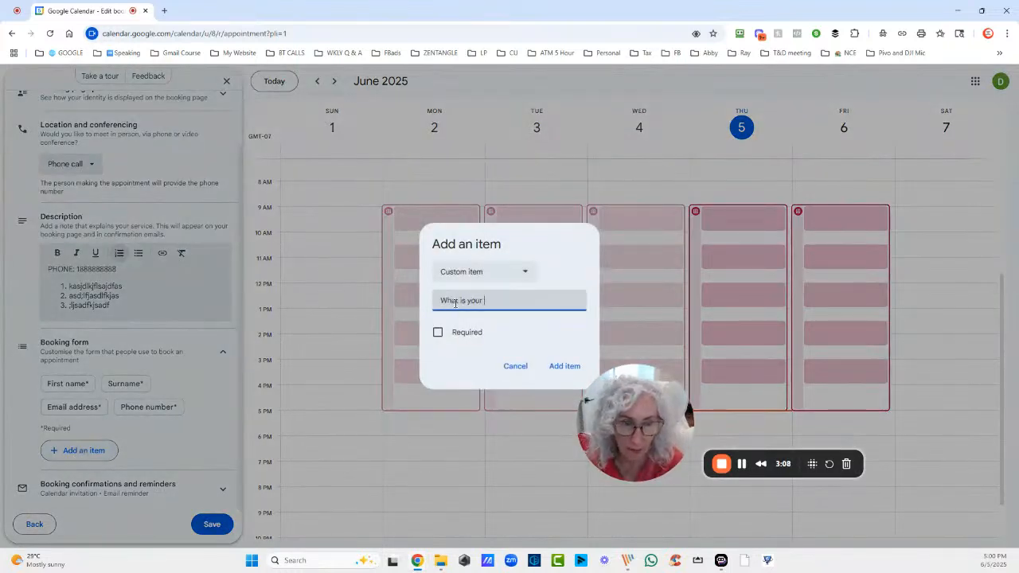
text(budget)
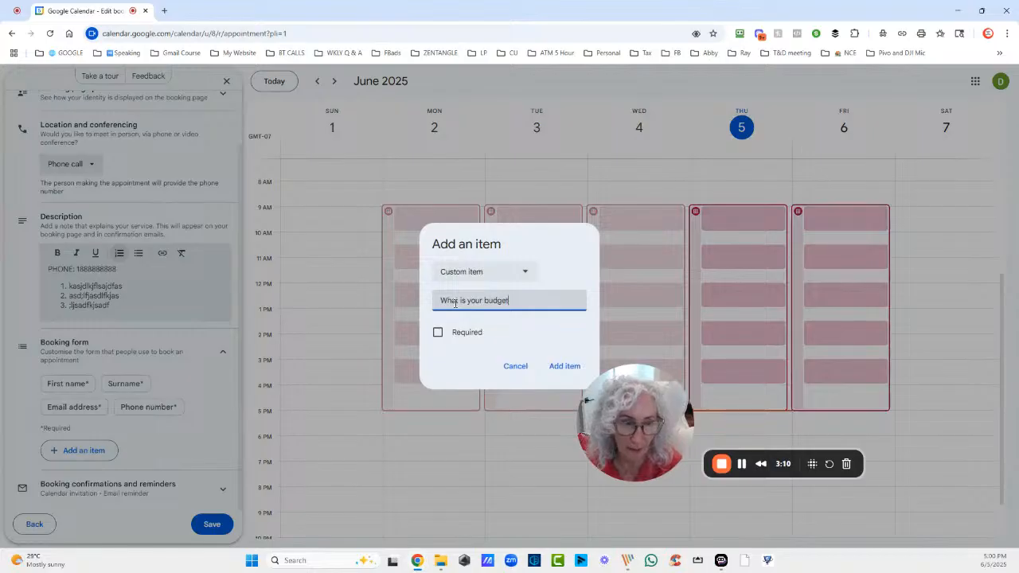
click(438, 332)
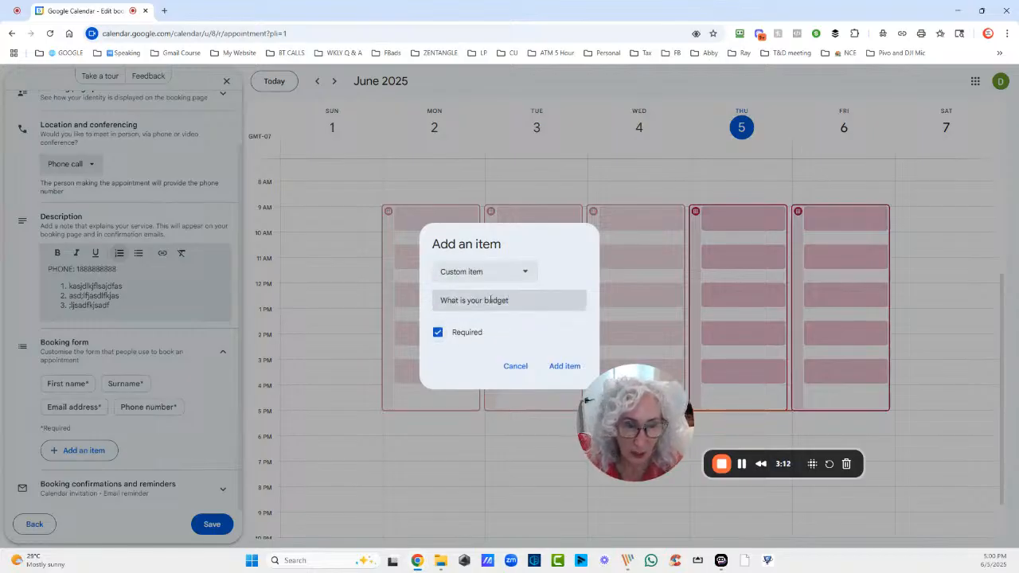
click(564, 365)
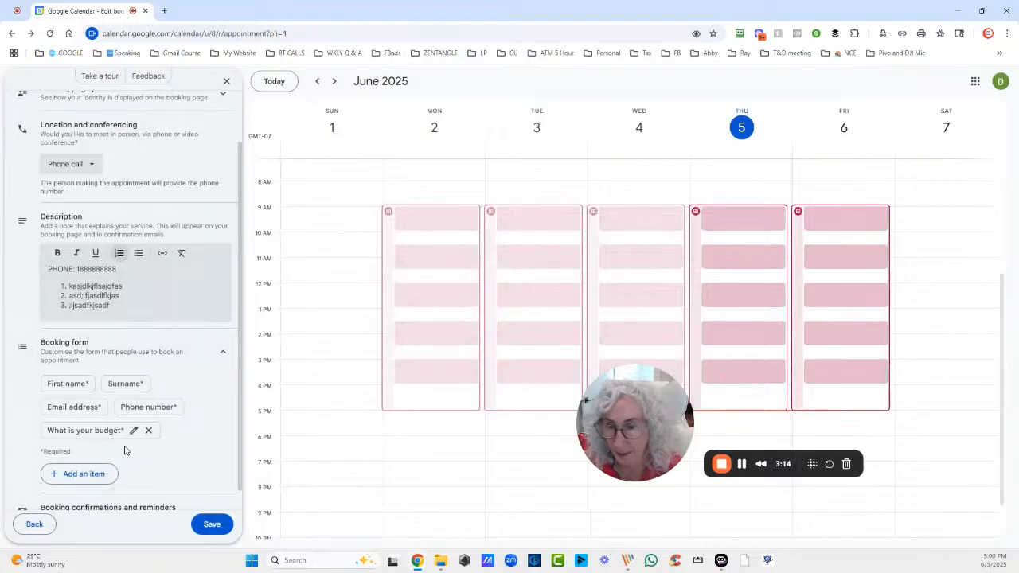
Add a second required question, 'What area are you looking?'
click(85, 474)
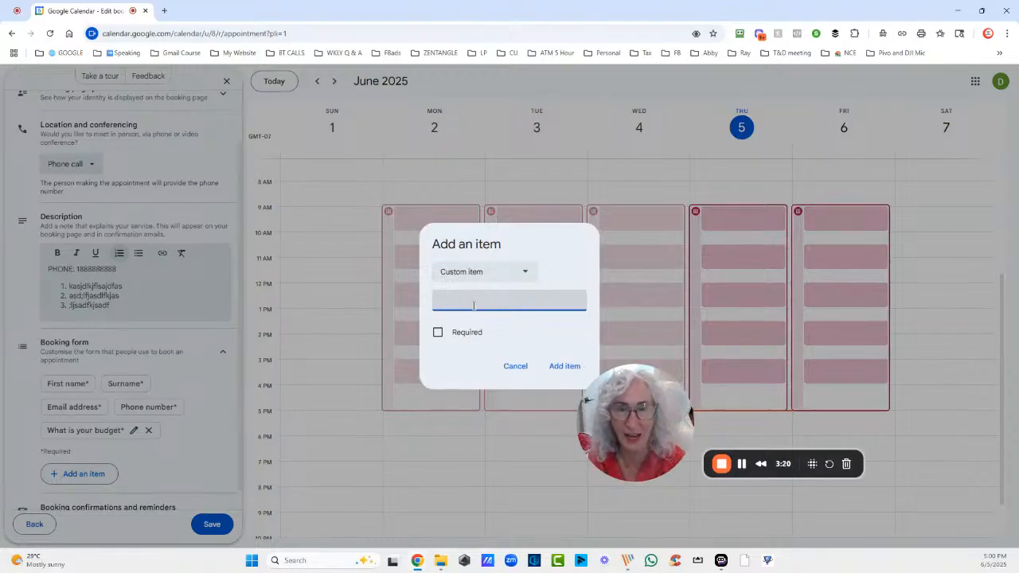
text(What)
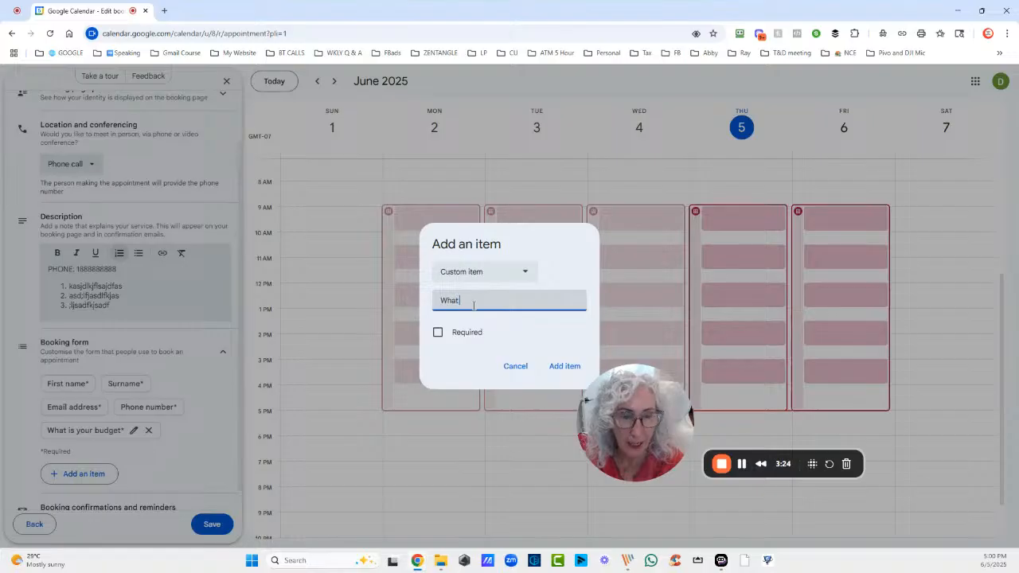
text( area are y)
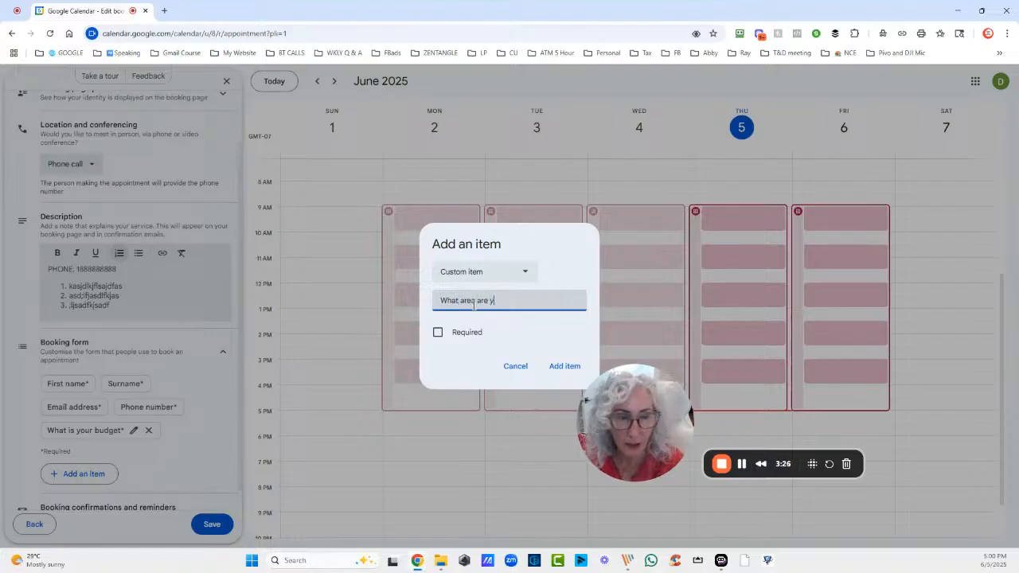
text(ou looki)
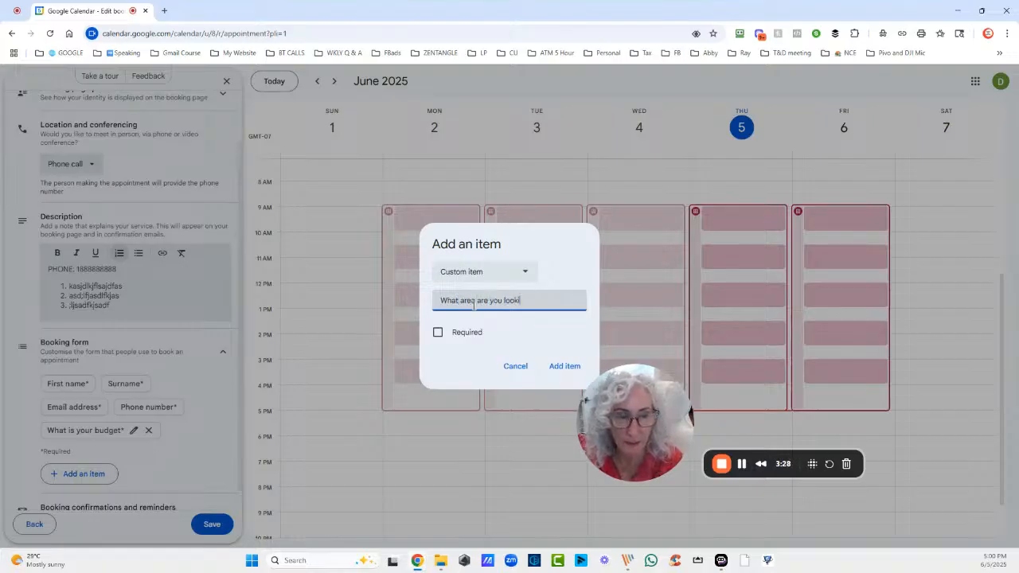
text(ng?)
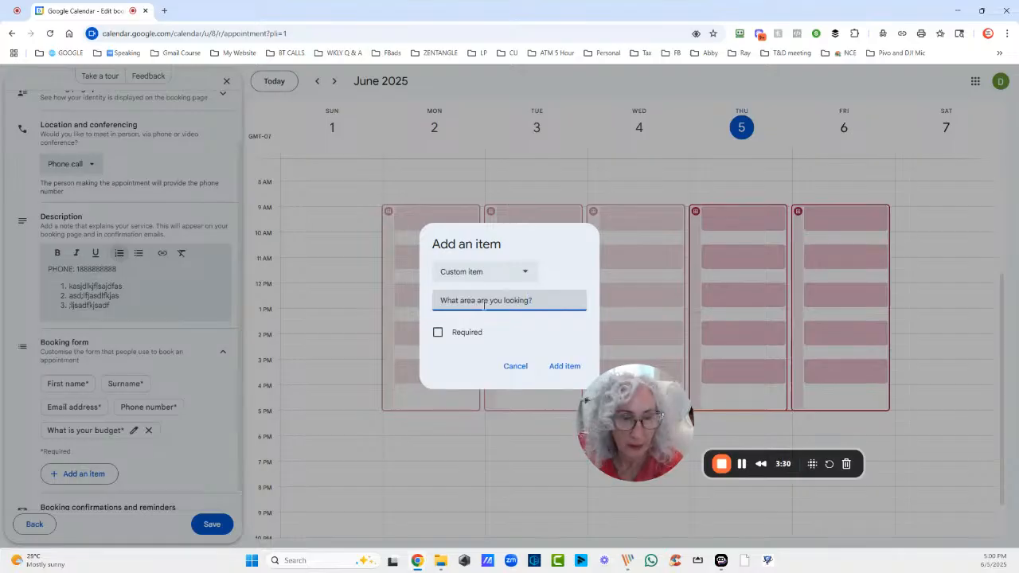
click(437, 332)
click(564, 366)
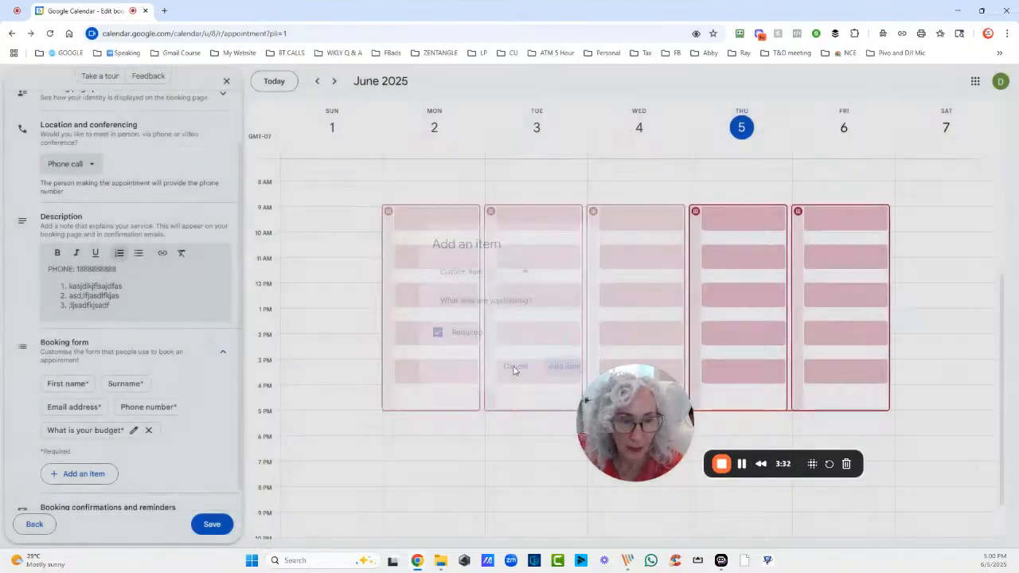
scroll(175, 396, down, 1)
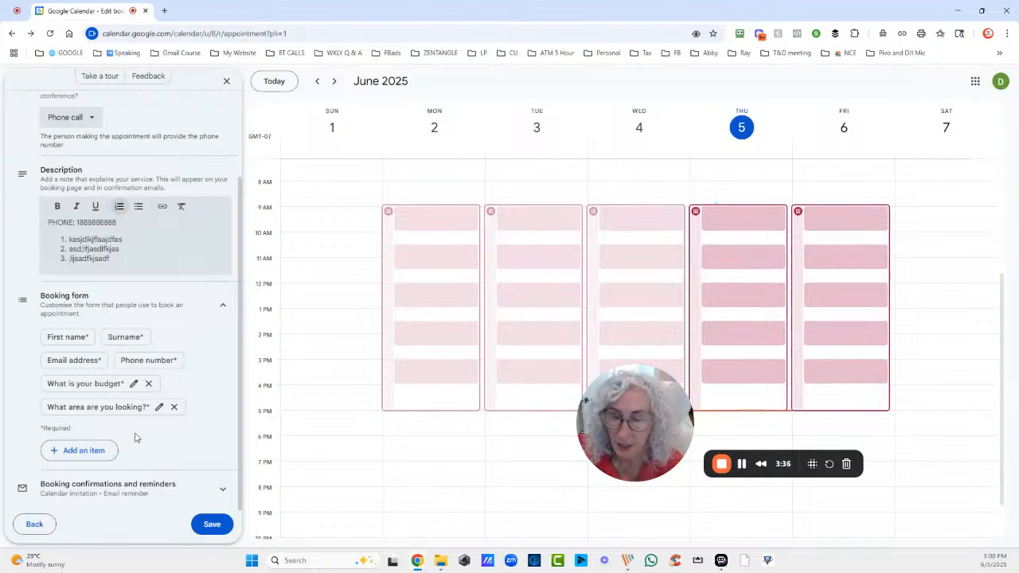
click(147, 484)
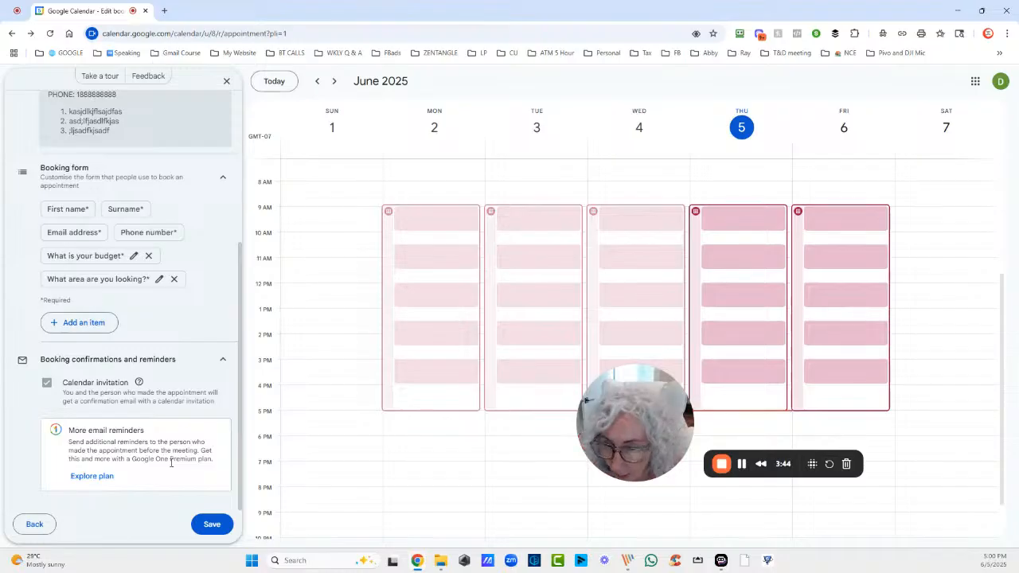
Highlight the More email reminders note saying it needs a Google One Premium plan
drag(211, 460, 63, 435)
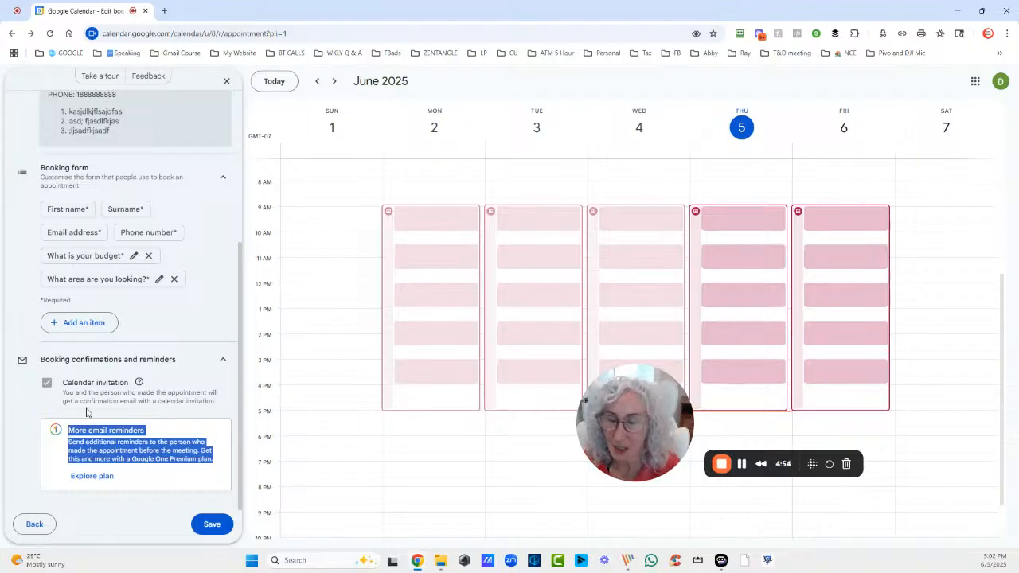
click(155, 459)
drag(132, 459, 212, 458)
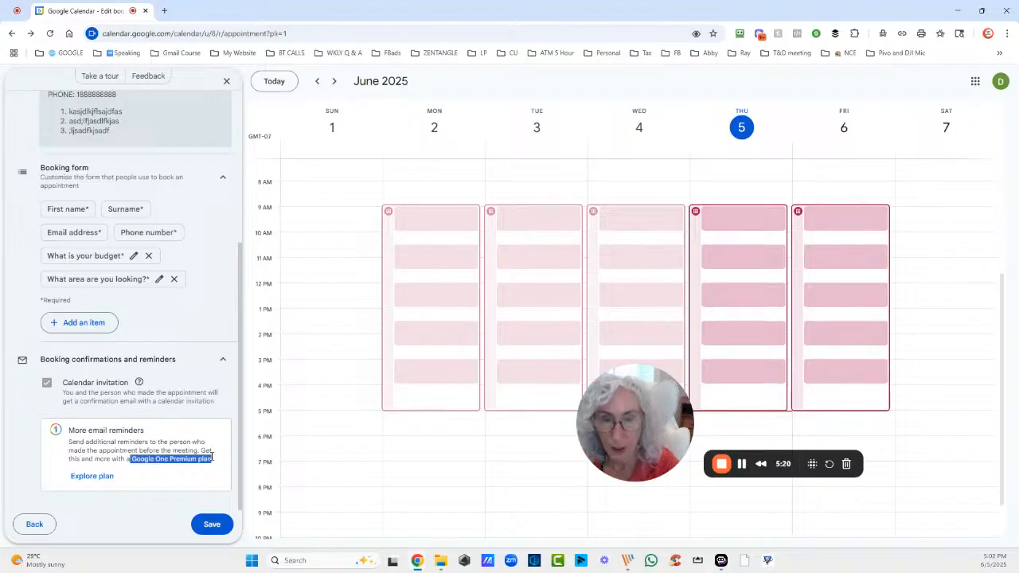
Open agenttechmastery.com in a new tab and go to its COMPLIMENTARY CALL booking page
click(164, 10)
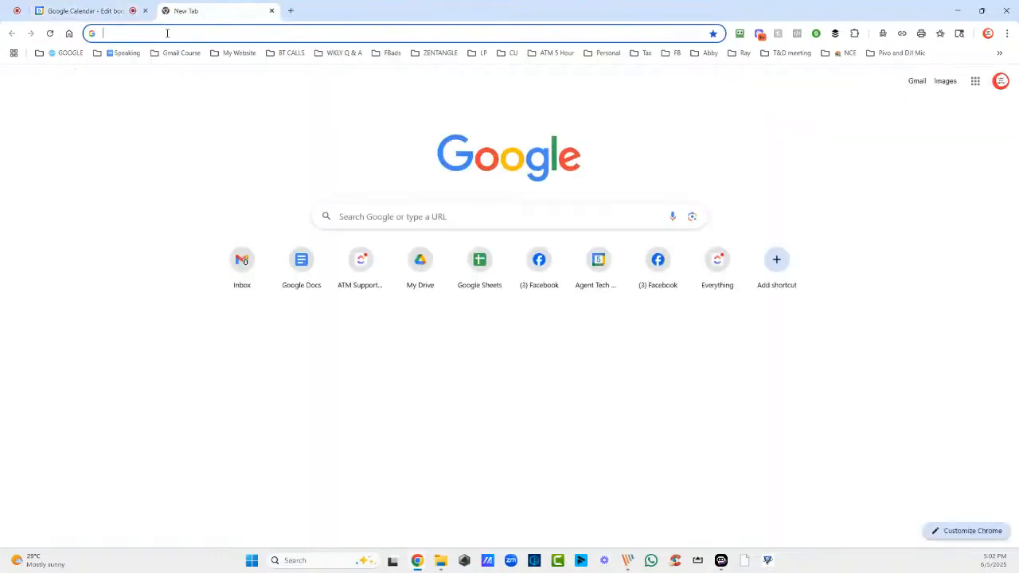
click(167, 32)
text(agent)
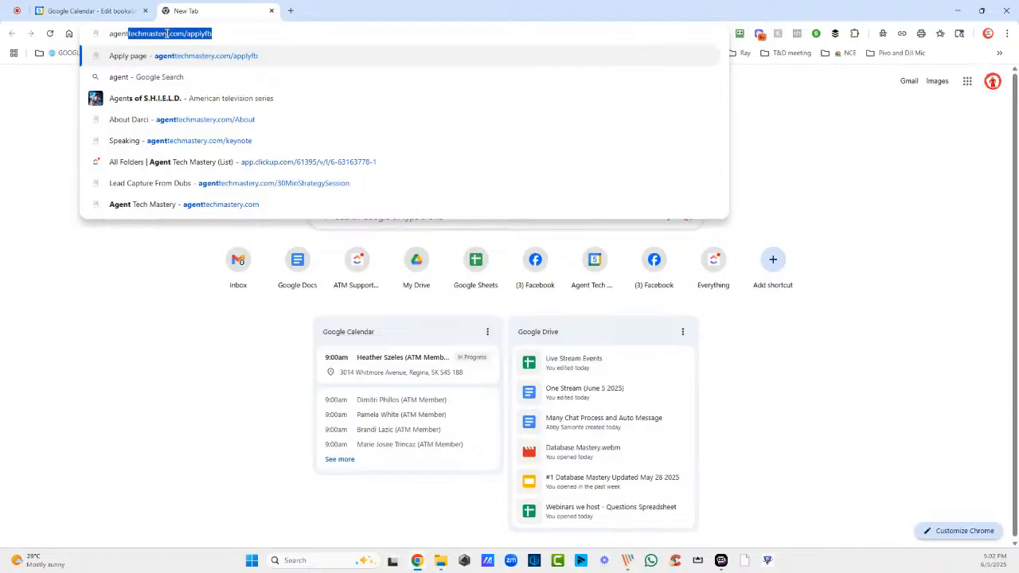
text(tech)
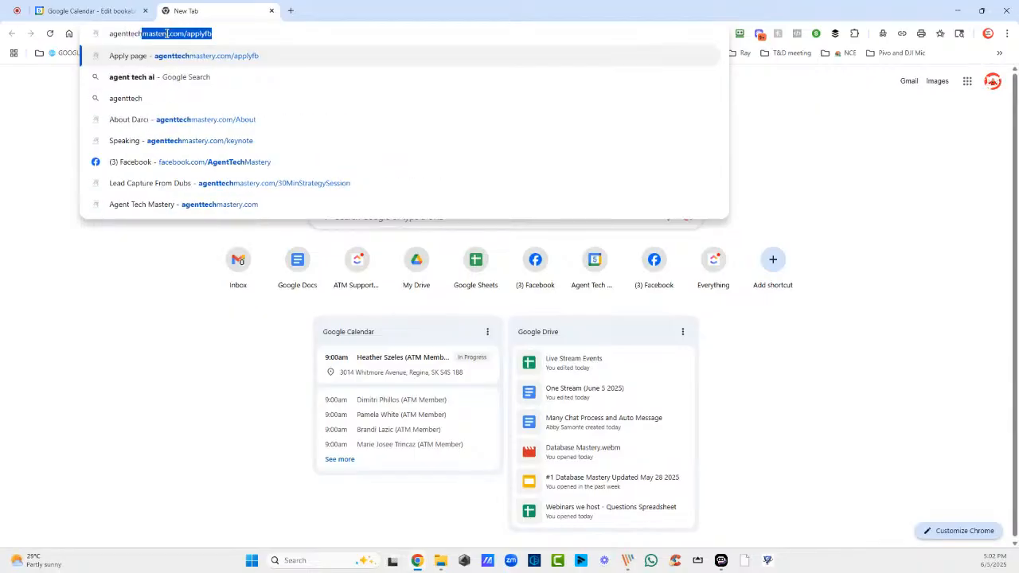
text(mastery.com)
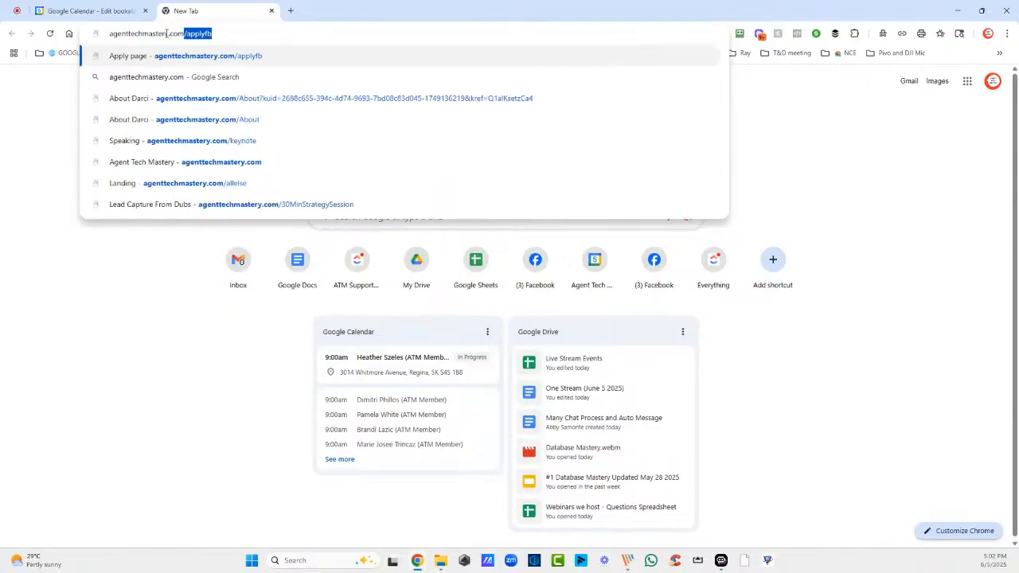
key(Delete)
key(Return)
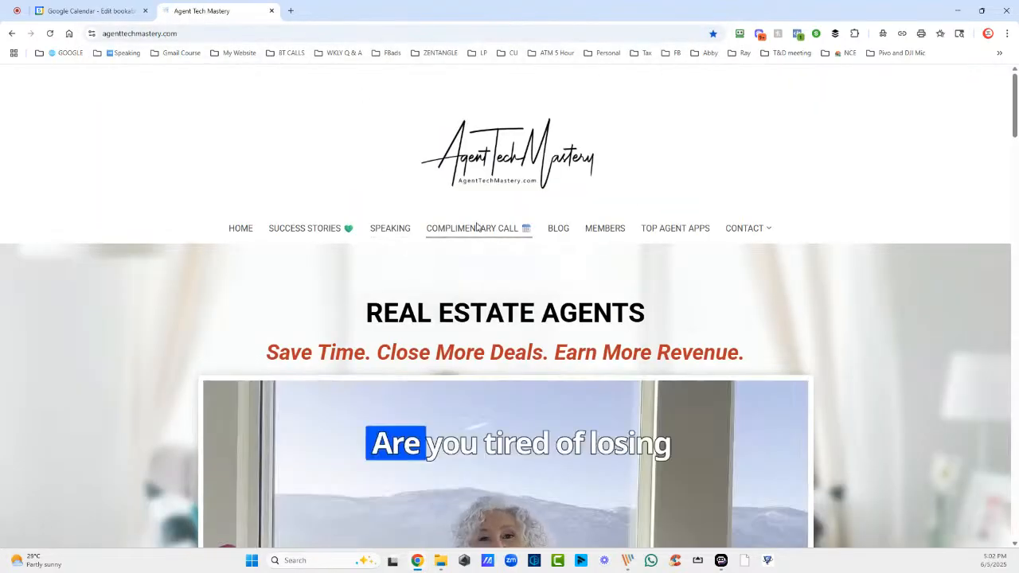
click(477, 227)
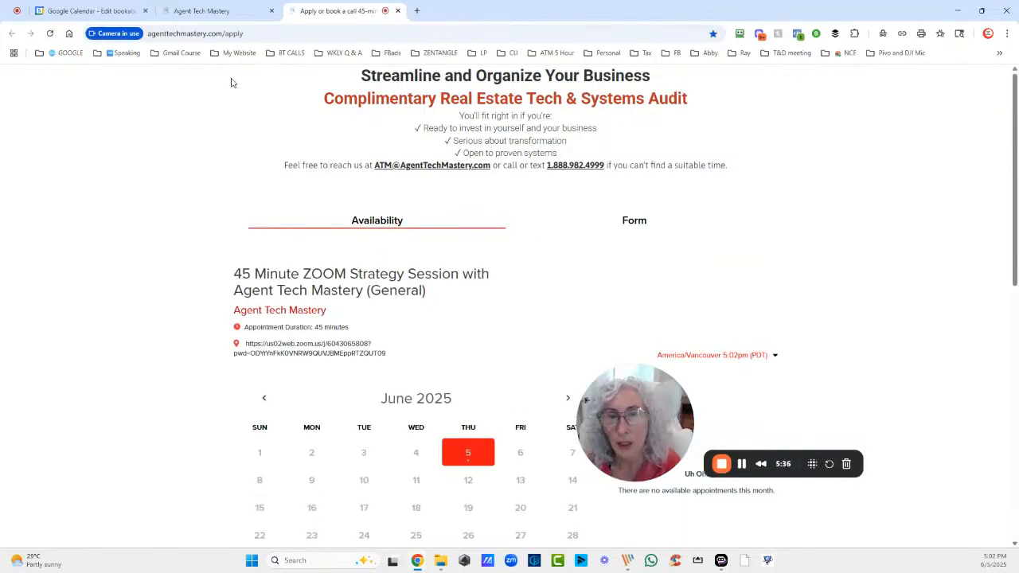
click(88, 10)
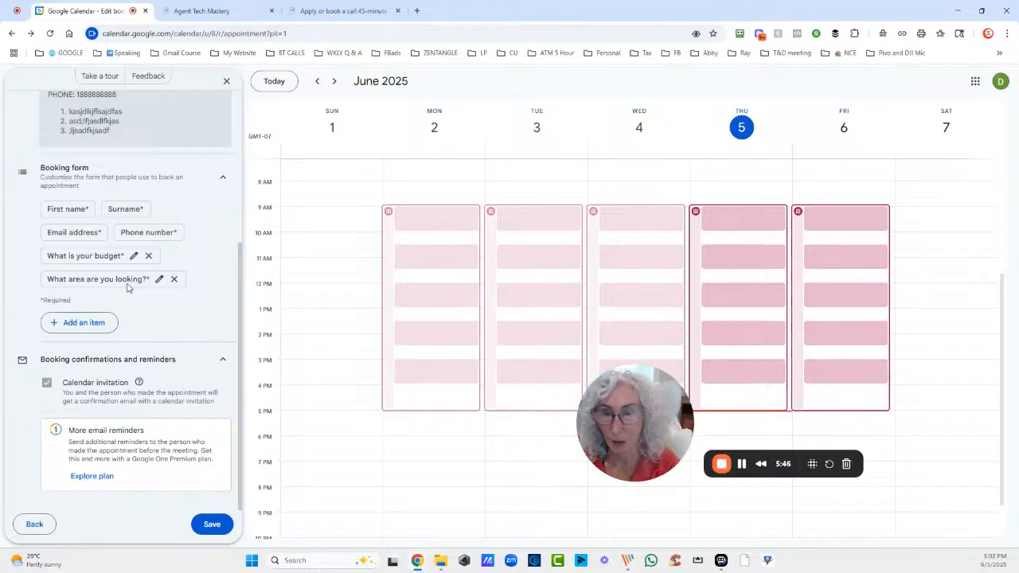
Save the schedule, copy its public booking page link, and open an Incognito window
click(210, 523)
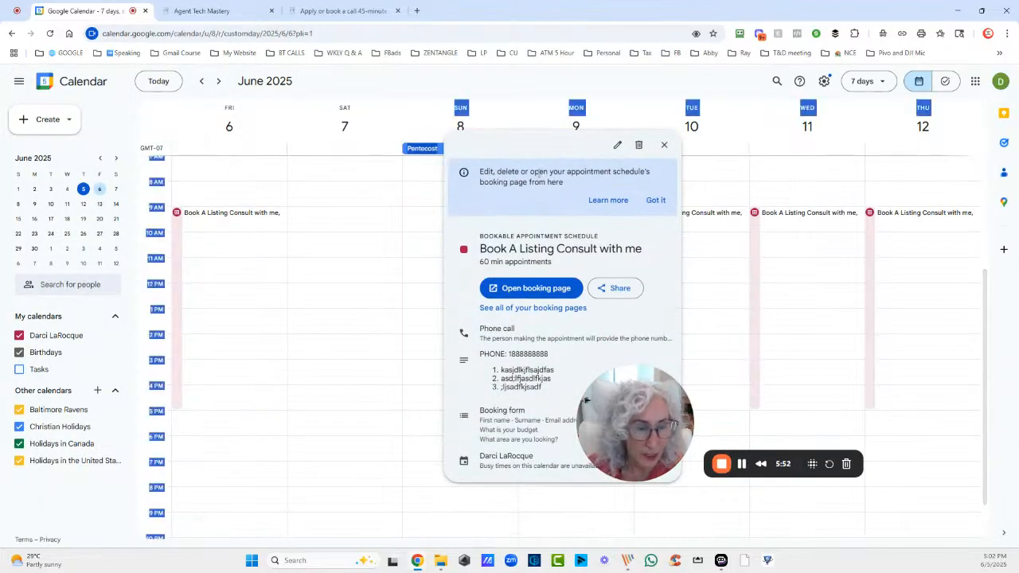
click(525, 290)
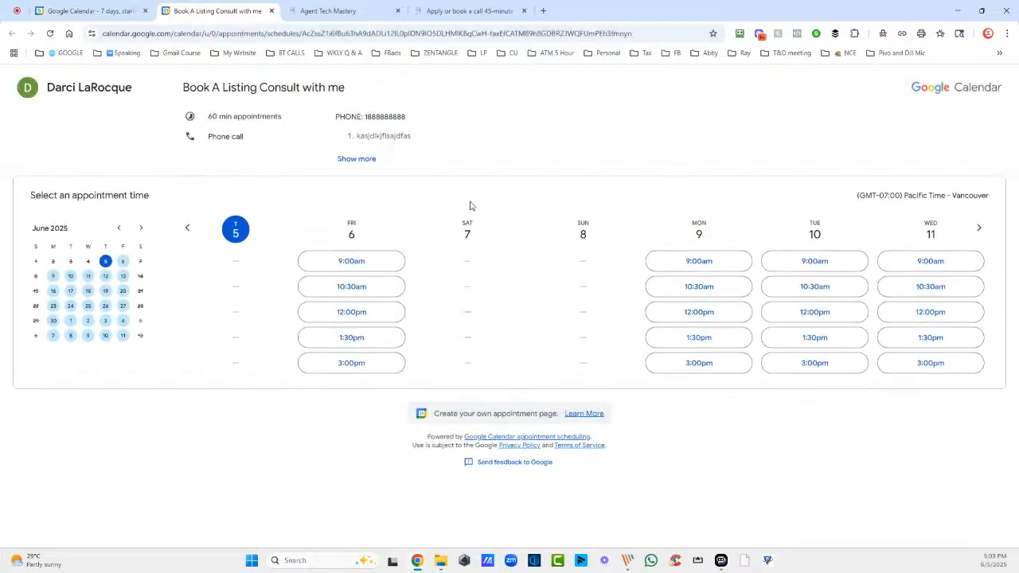
click(328, 33)
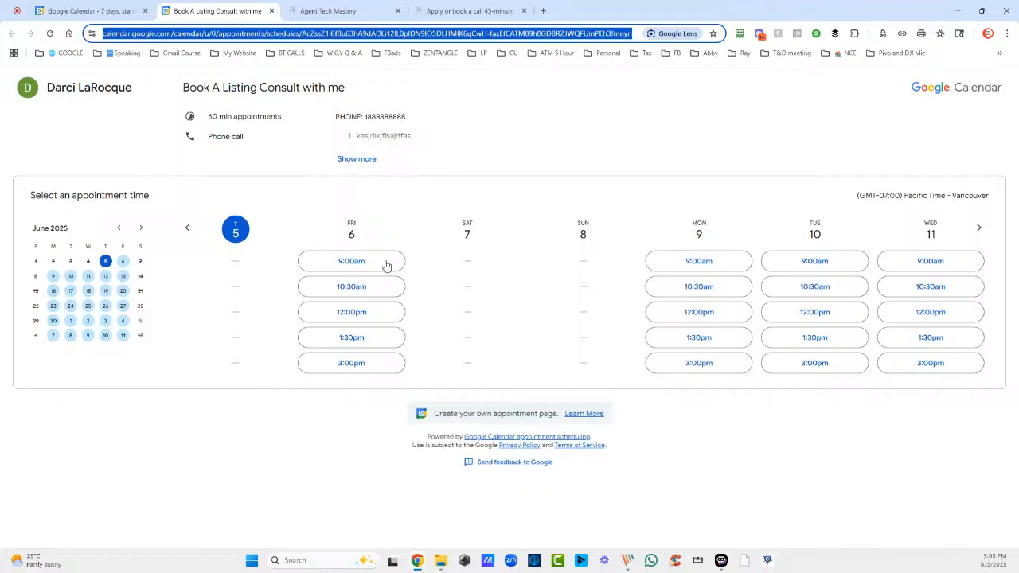
right_click(285, 38)
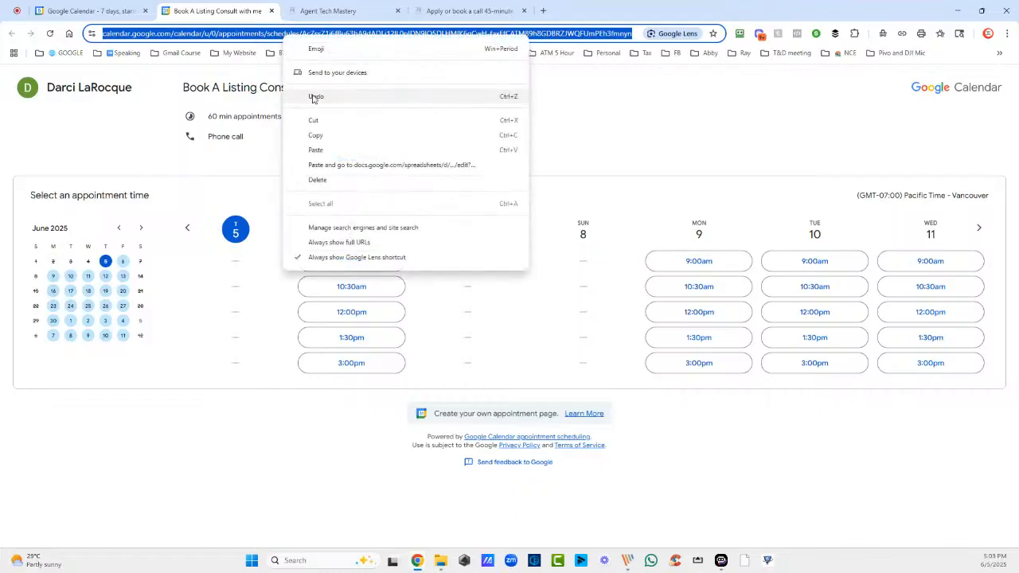
click(323, 136)
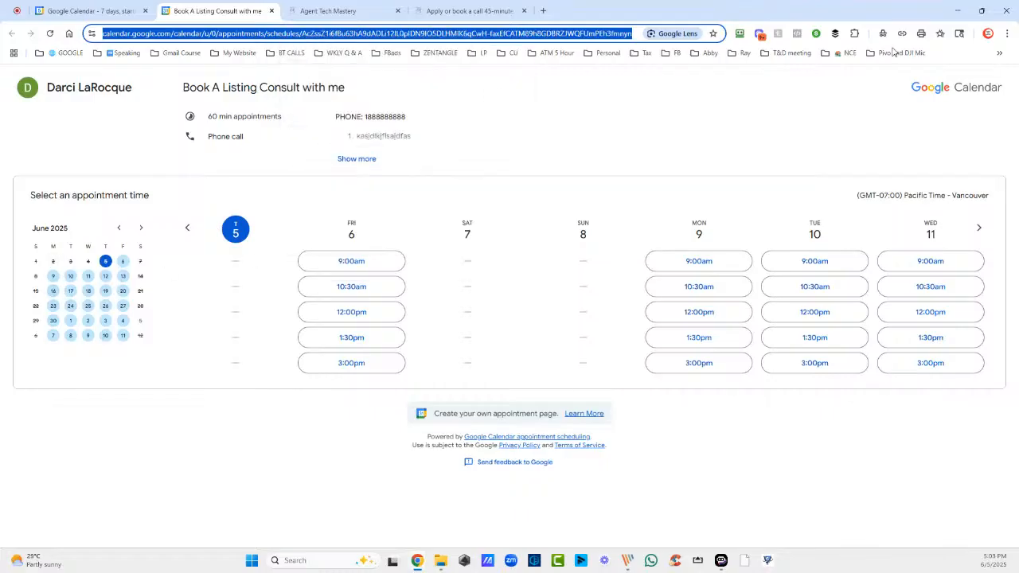
click(1008, 34)
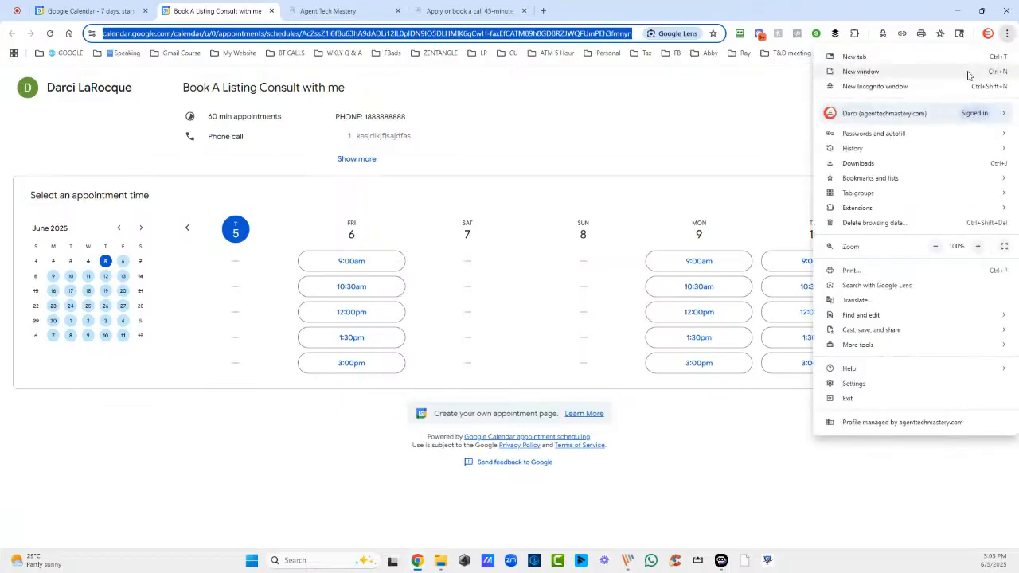
click(903, 87)
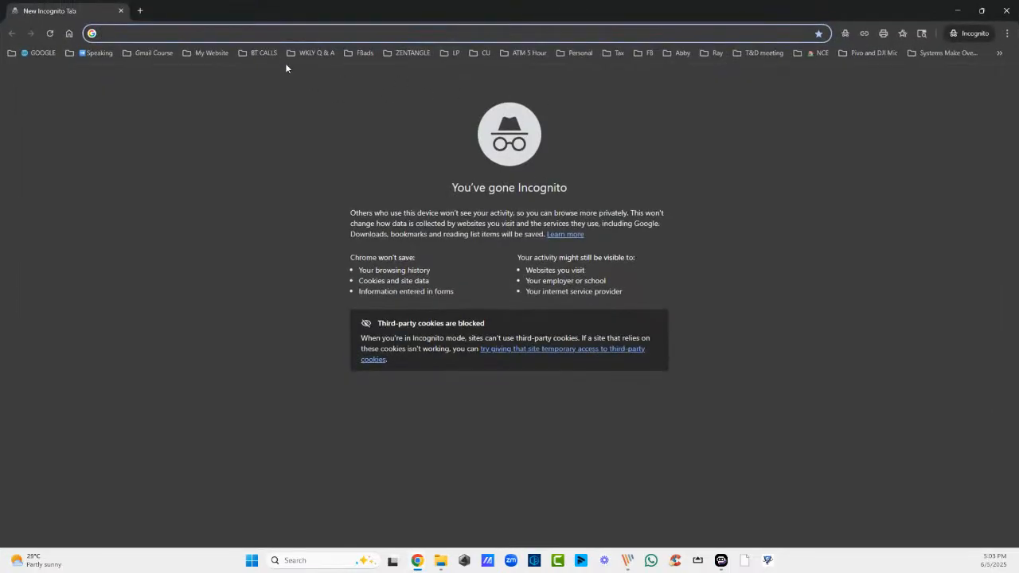
Load the copied booking link in Incognito, expand the description, and pick Friday June 6, 9:00am
right_click(273, 36)
click(306, 126)
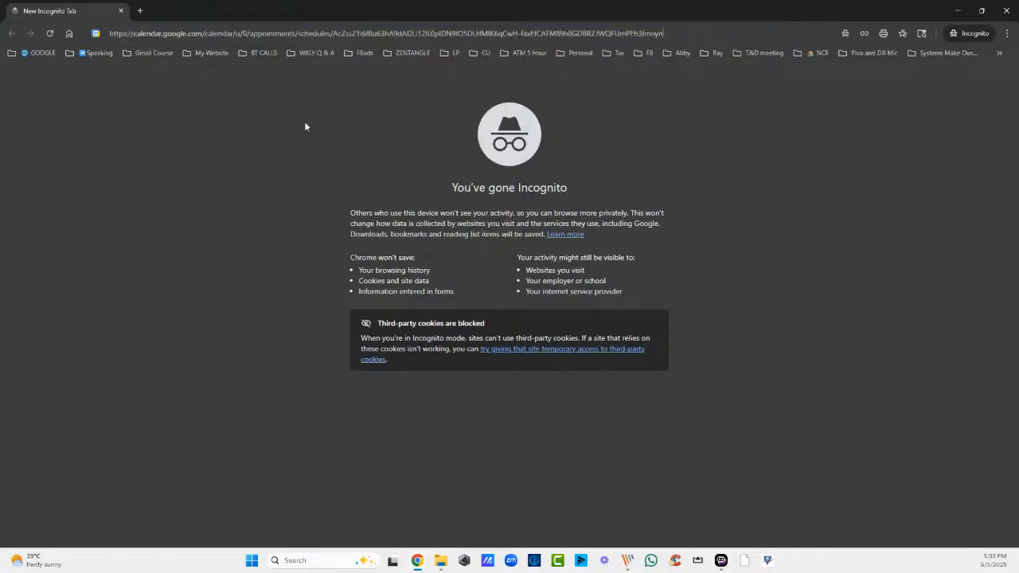
key(Return)
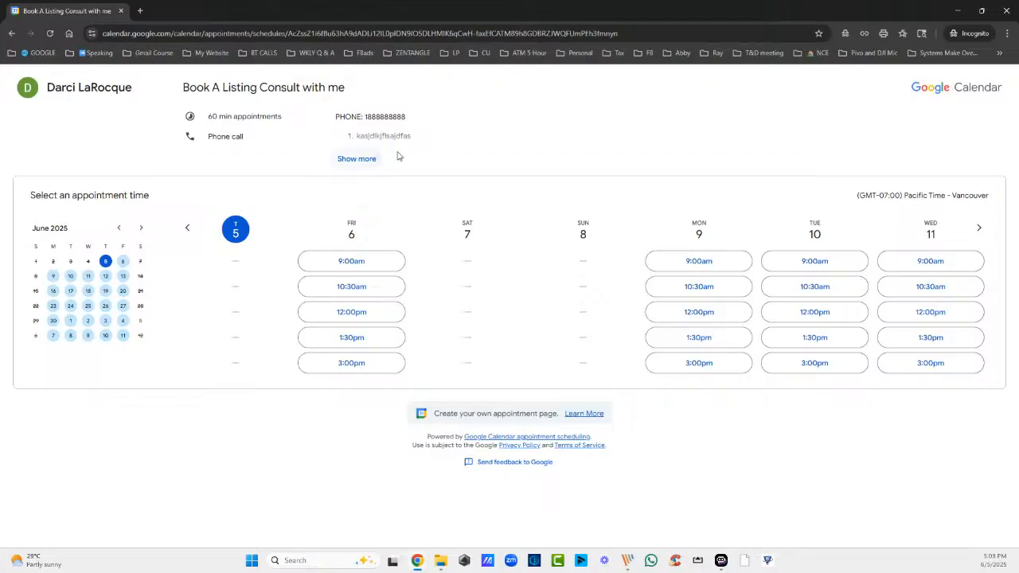
click(365, 158)
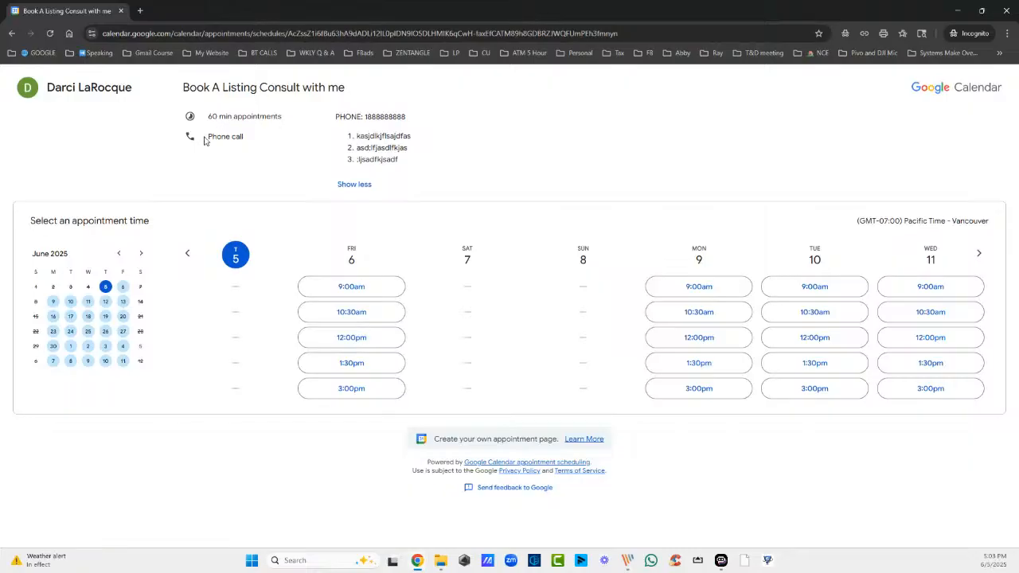
triple_click(344, 116)
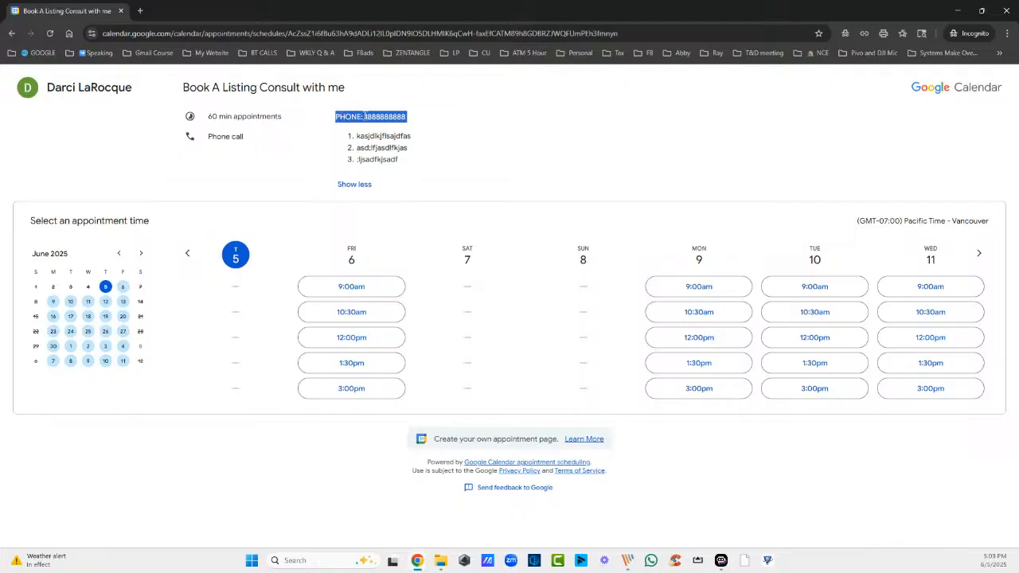
click(332, 294)
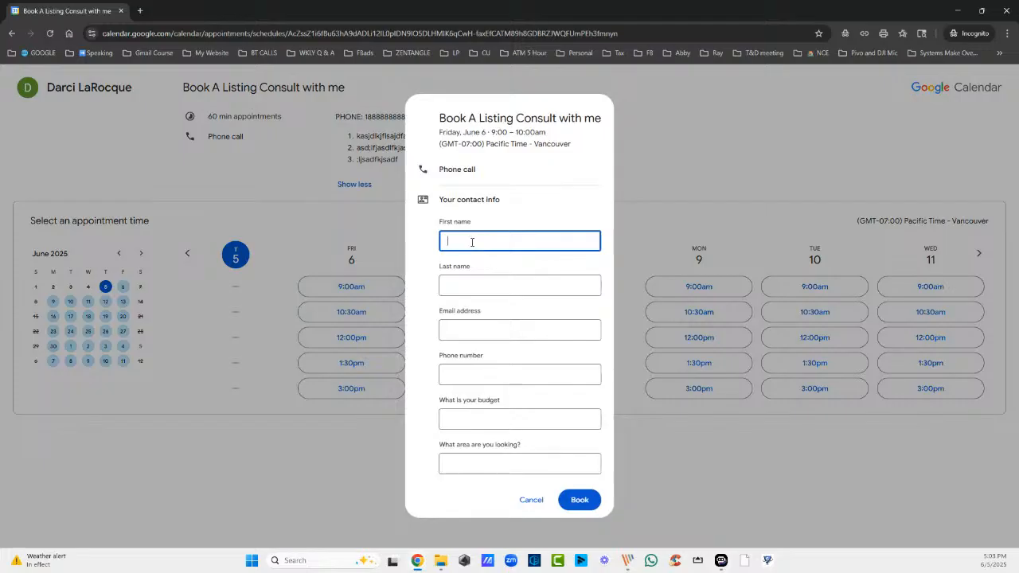
Fill in the test booker's first name, last name, email address and phone number
key(Tab)
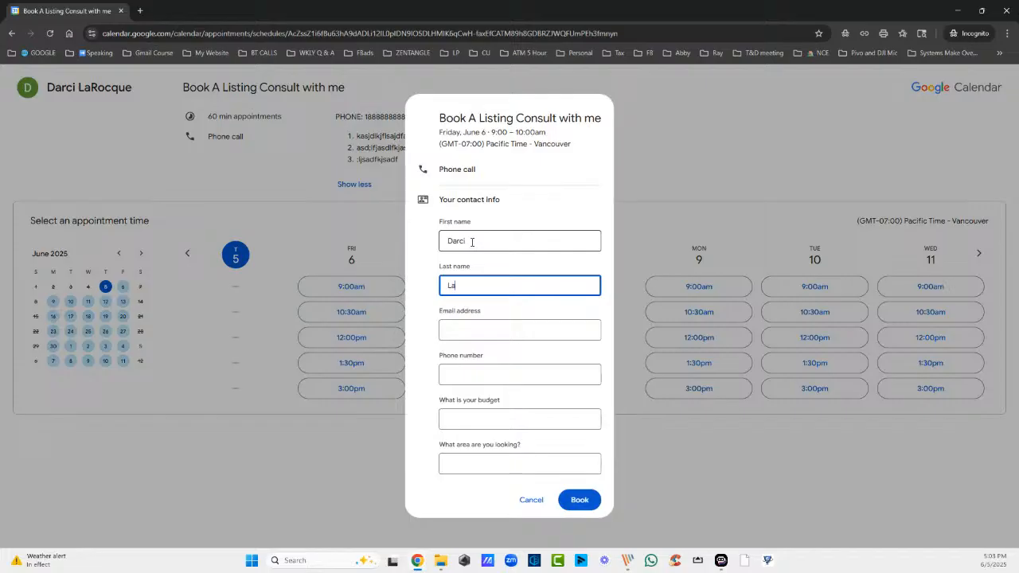
key(Tab)
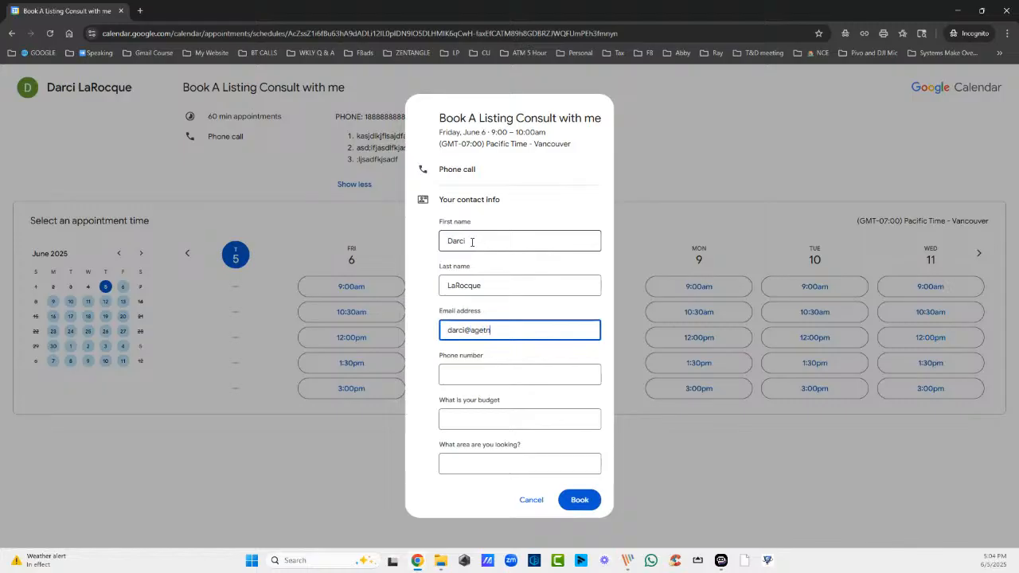
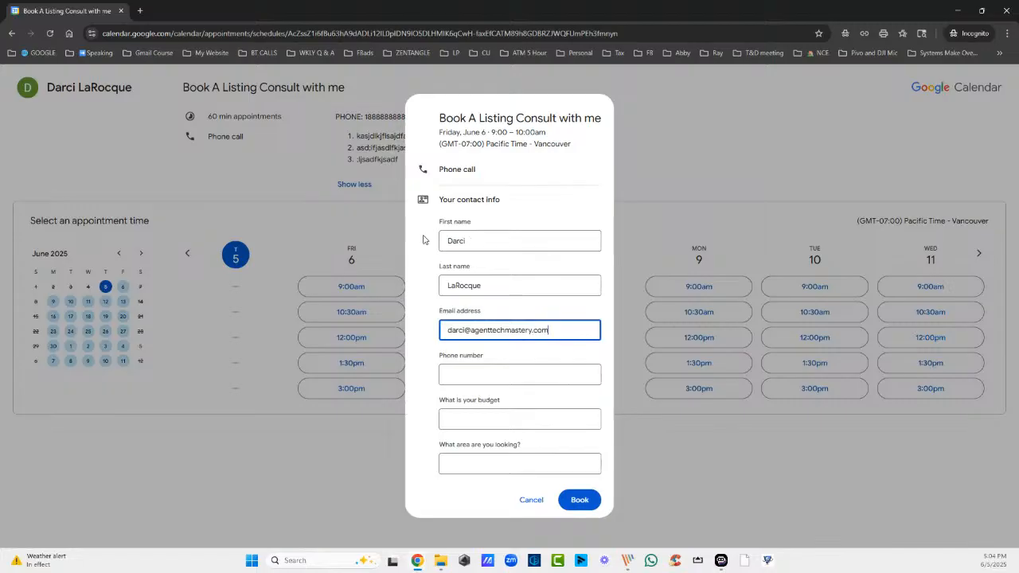
click(459, 372)
text(604)
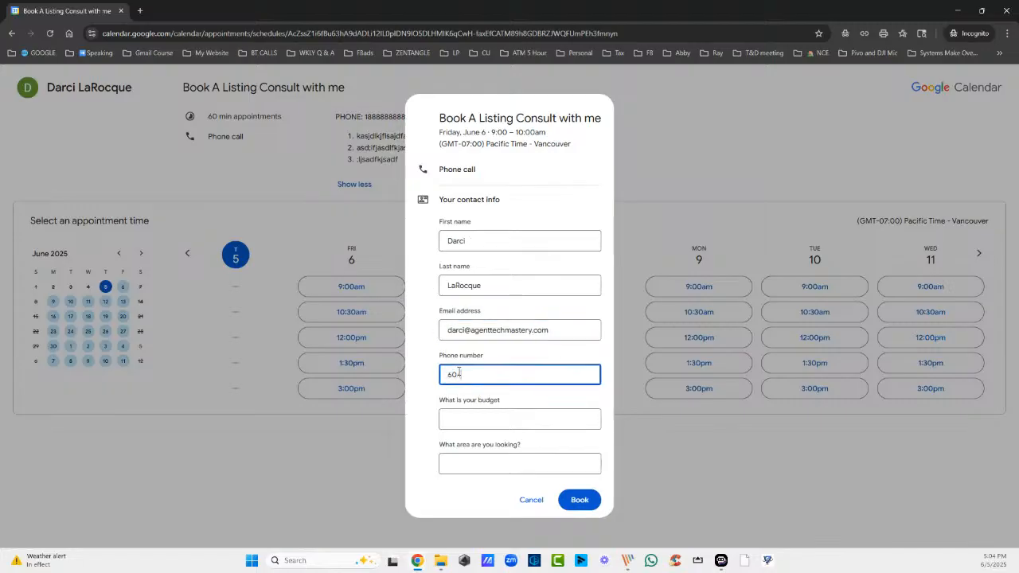
text(5555555)
Answer budget 1000000 and area 'the best', then submit the booking
click(537, 416)
text(1)
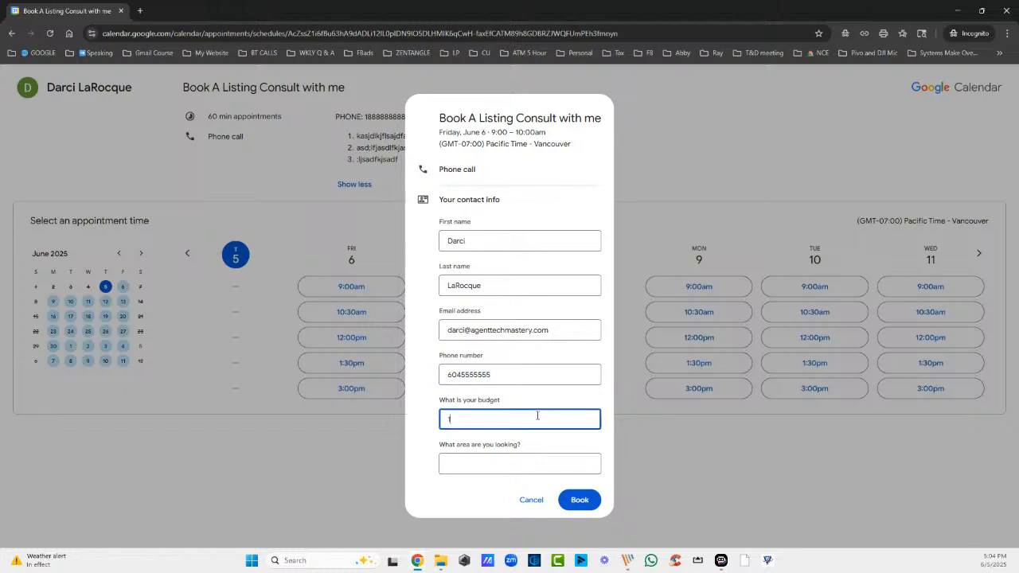
text(000000)
click(516, 462)
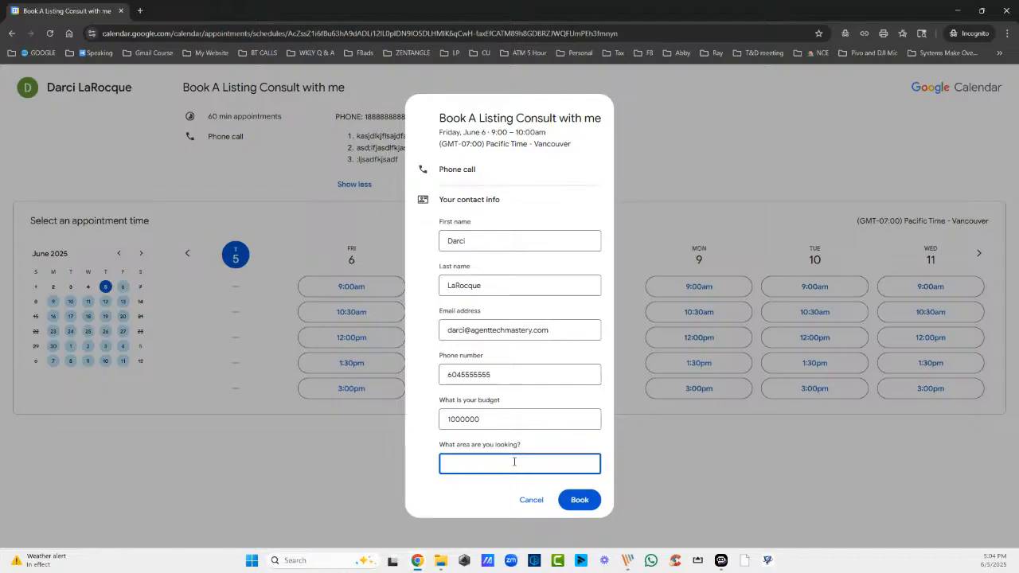
text(teh ci)
key(BackSpace)
key(BackSpace)
key(BackSpace)
key(BackSpace)
key(BackSpace)
text(hes)
key(BackSpace)
key(BackSpace)
text(e best)
click(574, 502)
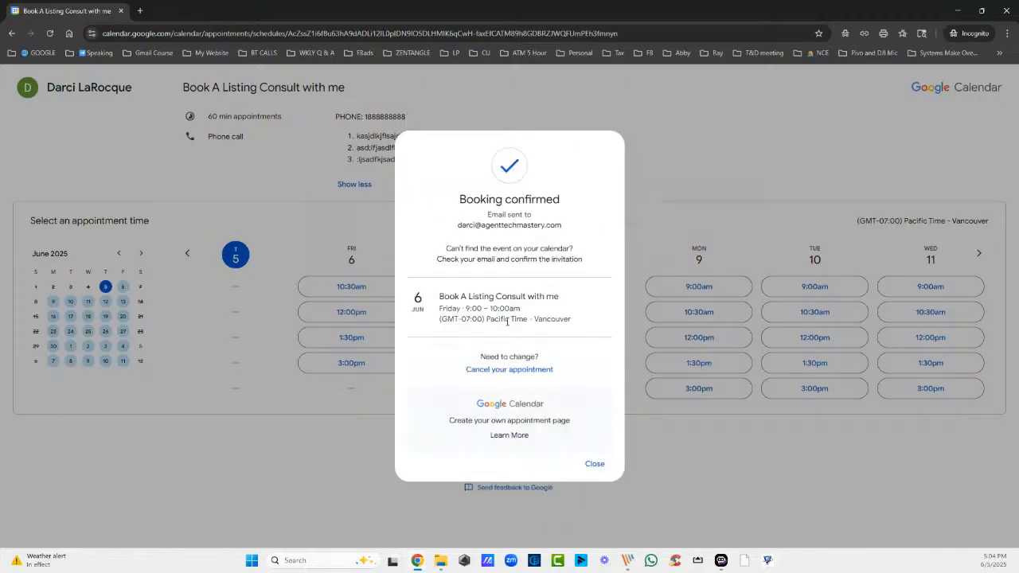
Dismiss the booking confirmation and return to Google Calendar, reloading it to show the new booking
click(593, 464)
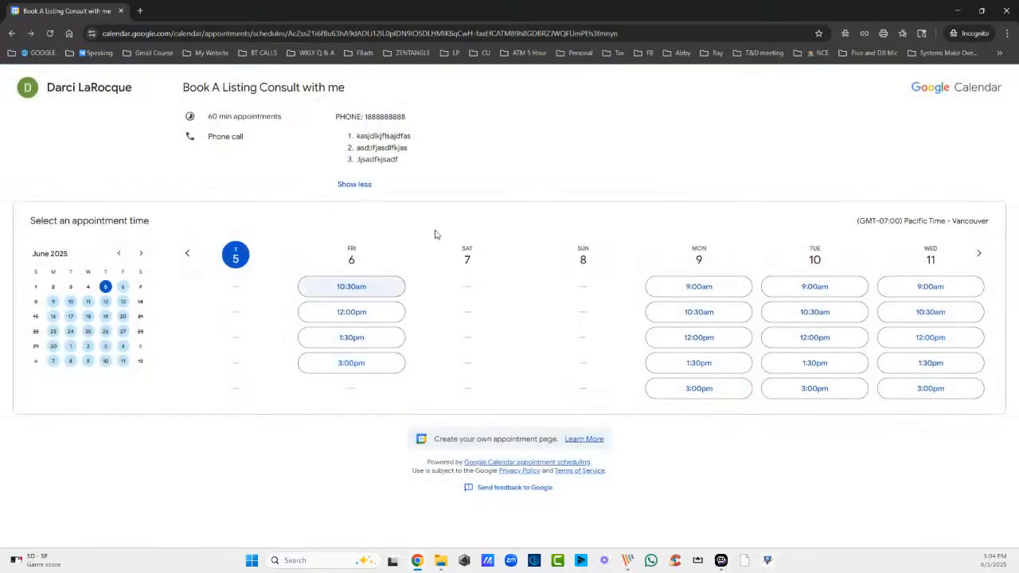
click(957, 10)
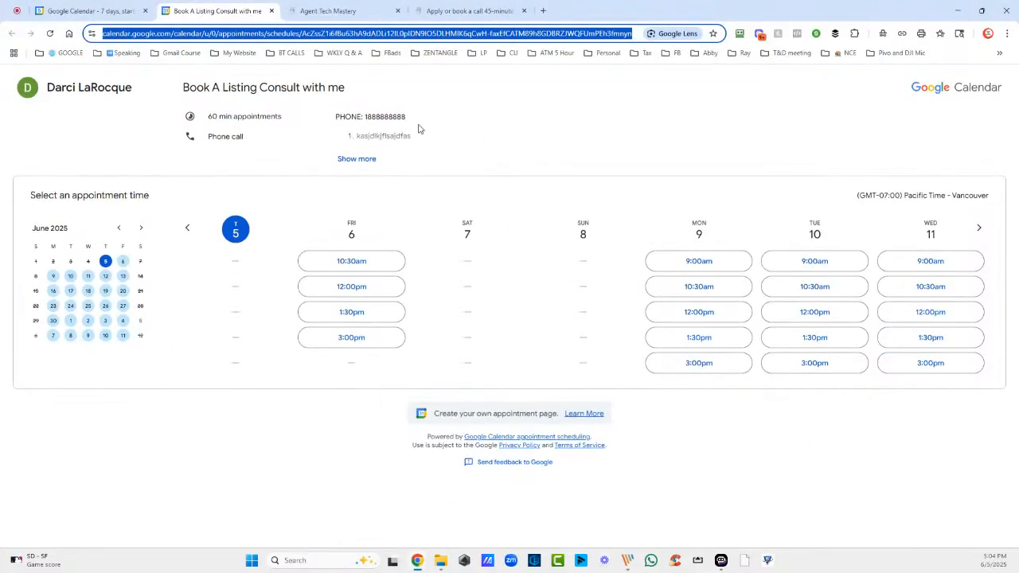
click(109, 14)
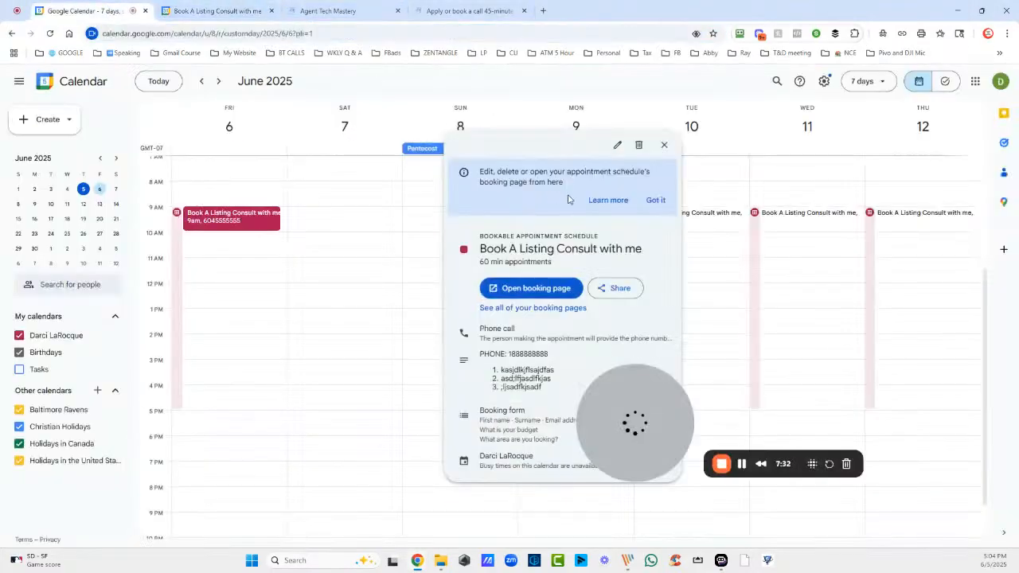
click(664, 144)
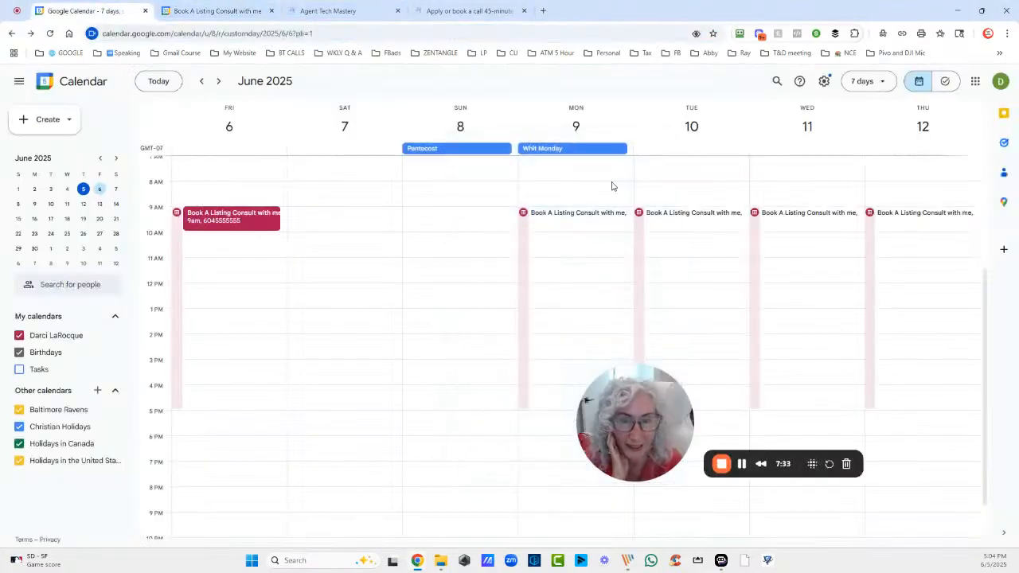
click(49, 34)
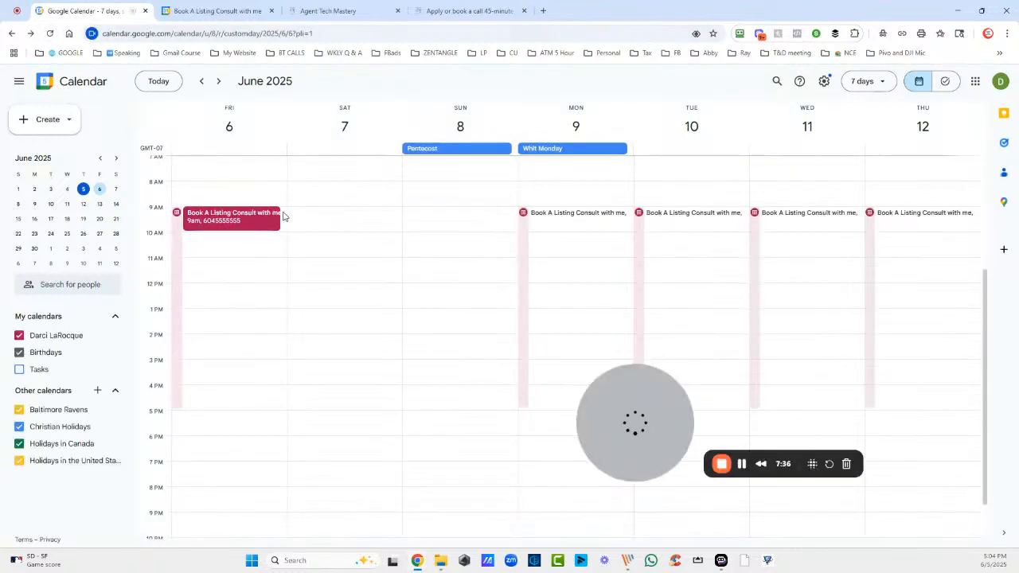
Check the Friday June 6, 9am booking's details, then open the appointment schedule's details
click(245, 222)
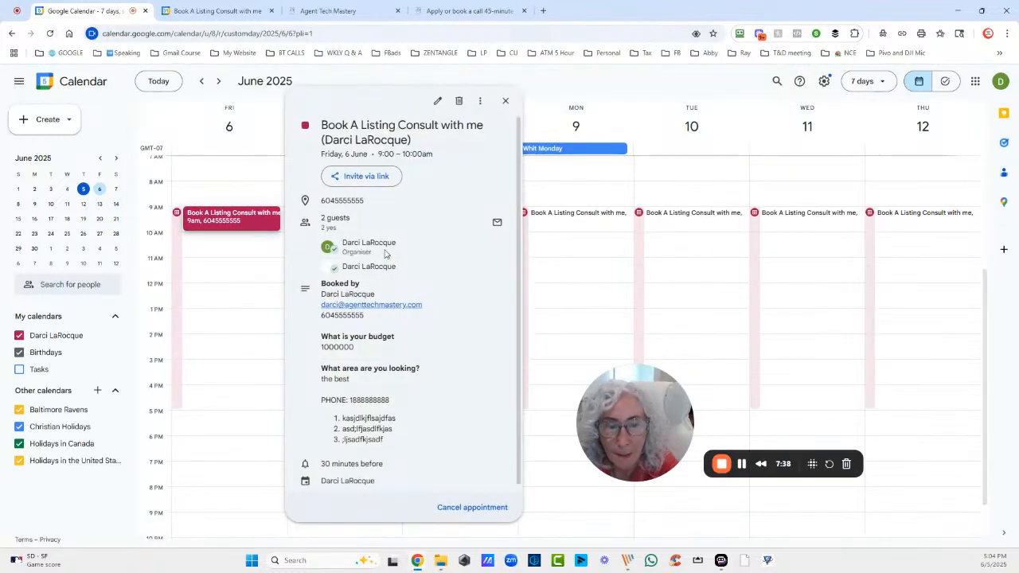
scroll(390, 351, down, 1)
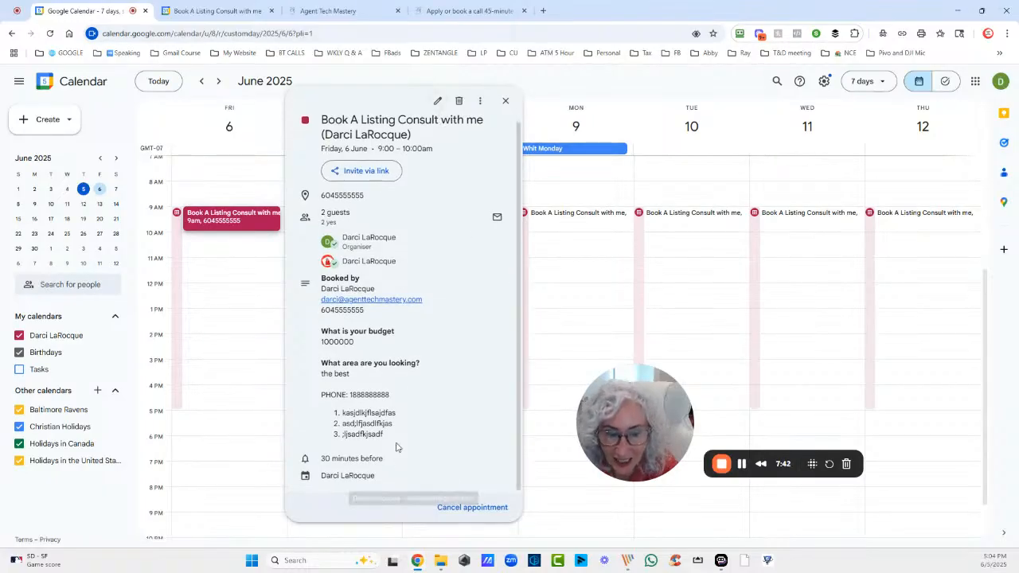
click(504, 100)
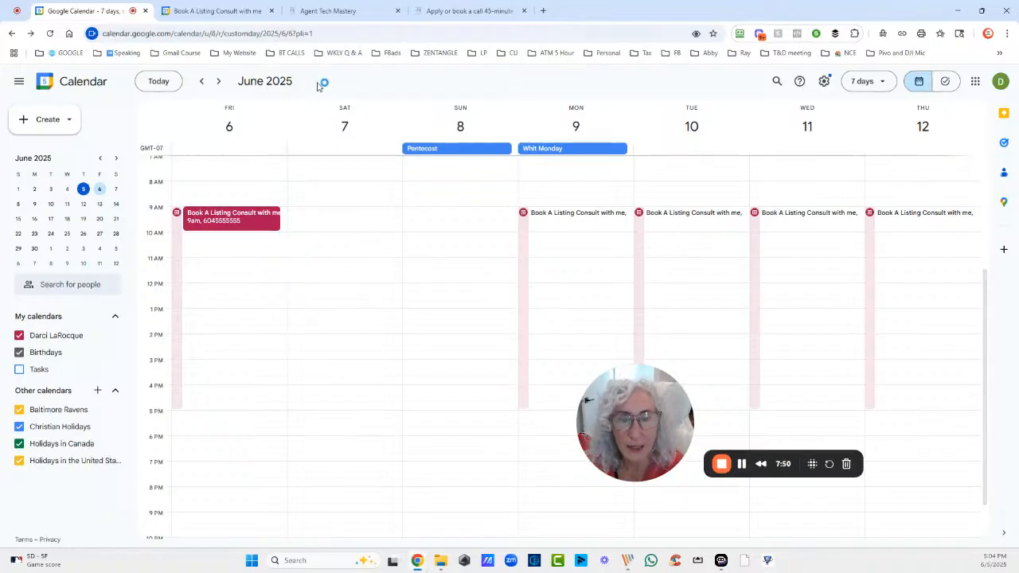
click(523, 221)
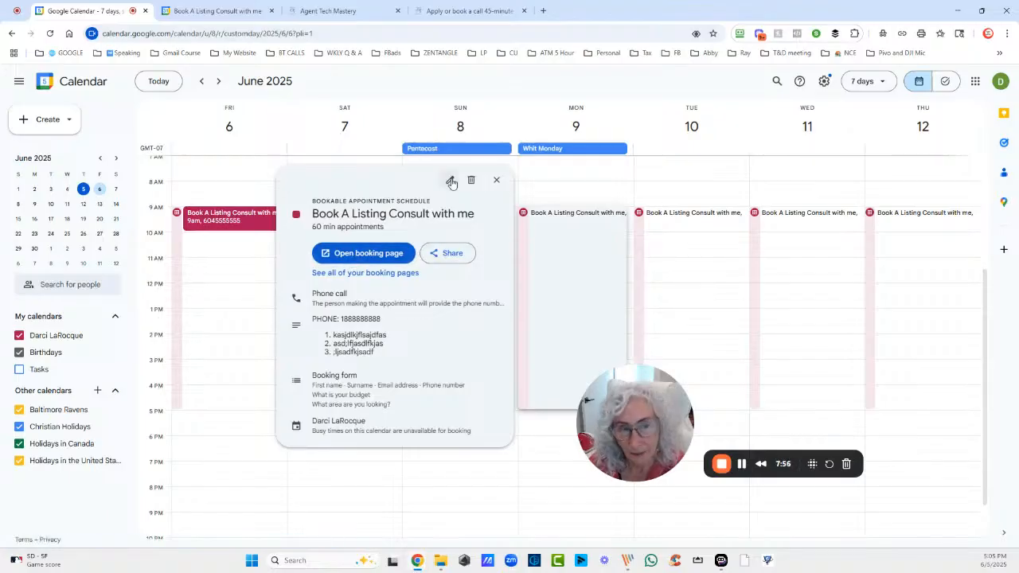
Open the public booking page, then return to Calendar and edit 'Book A Listing Consult with me'
click(350, 253)
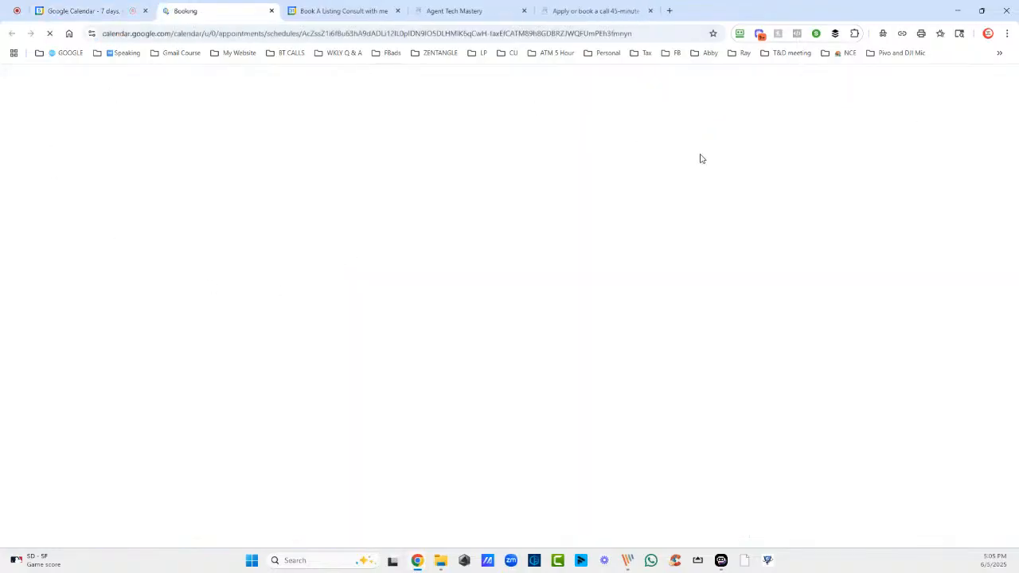
click(127, 11)
click(450, 178)
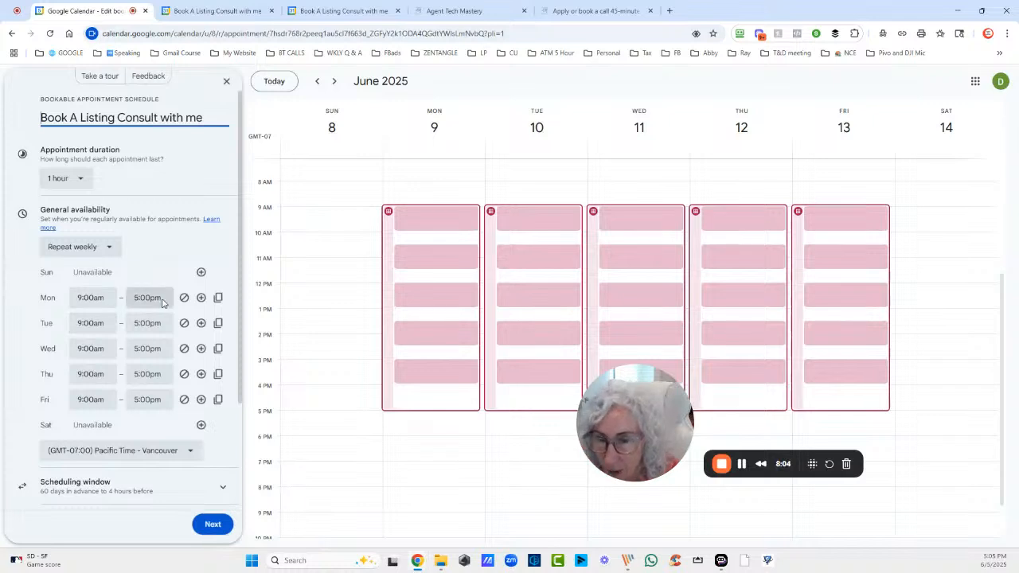
Mark Thursday unavailable all day, keeping Monday–Wednesday and Friday at 9:00am–5:00pm
click(184, 374)
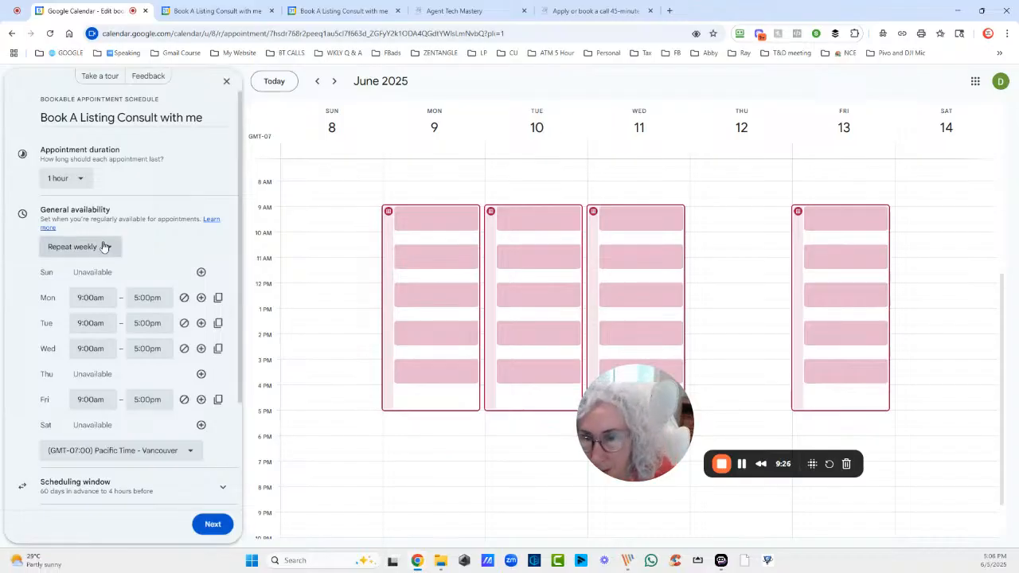
scroll(164, 260, down, 1)
scroll(164, 260, down, 3)
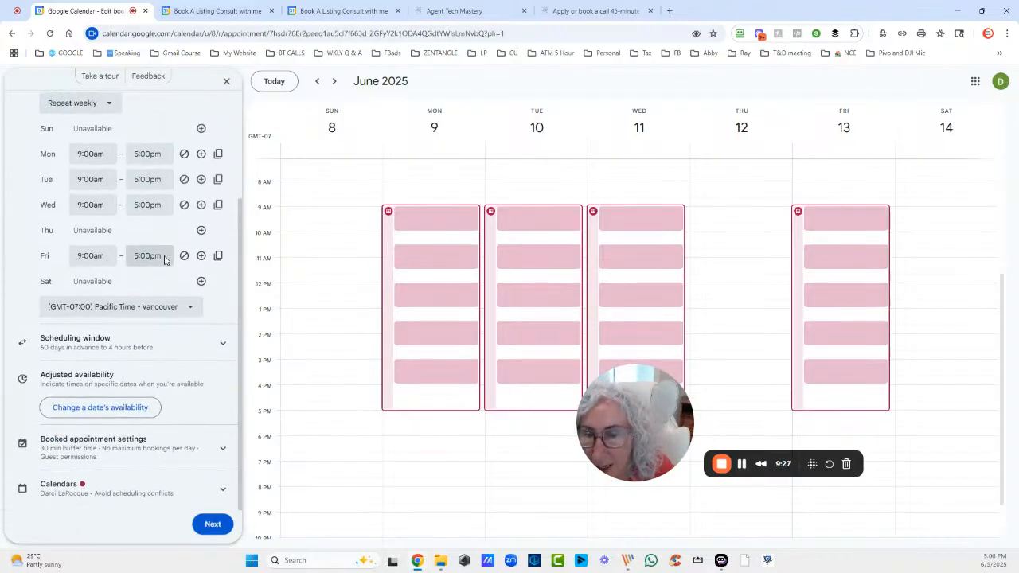
In the booking form settings, set the meeting location to None to drop the phone call
click(211, 524)
click(110, 408)
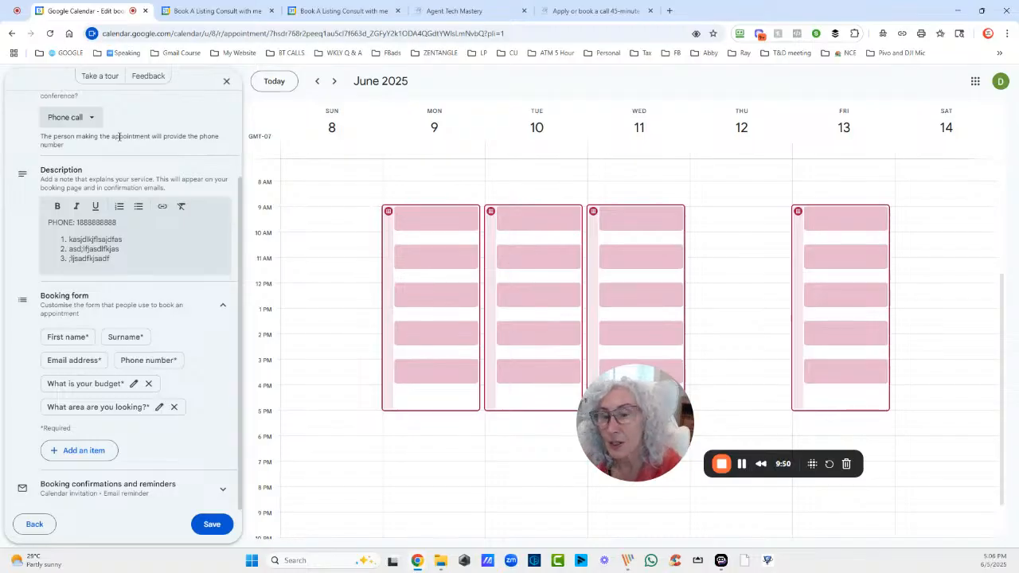
scroll(115, 135, up, 3)
click(89, 226)
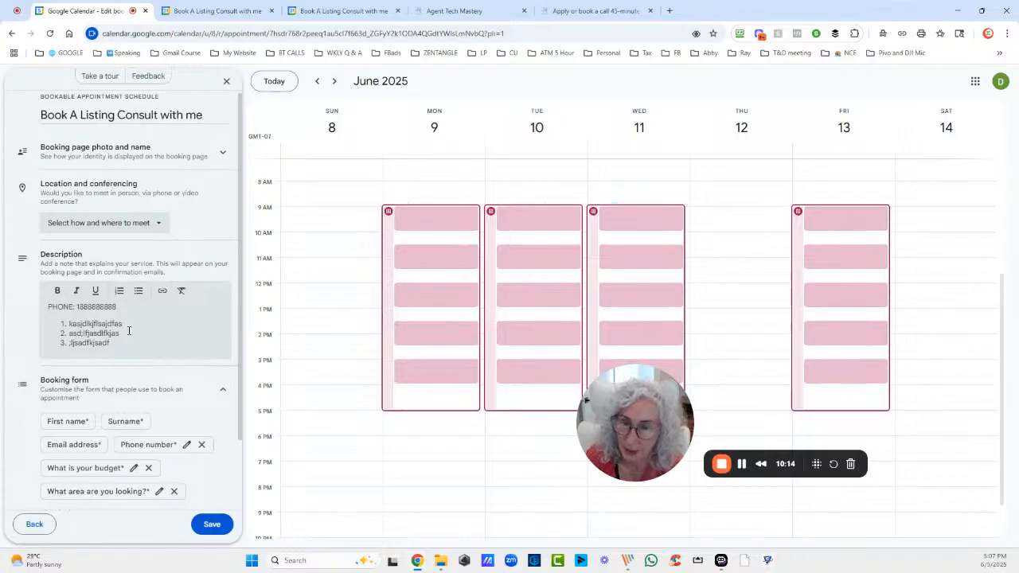
Rewrite the description as 'Click Here to Join Our meeting Zoom Link:' followed by the placeholder line
drag(125, 343, 27, 301)
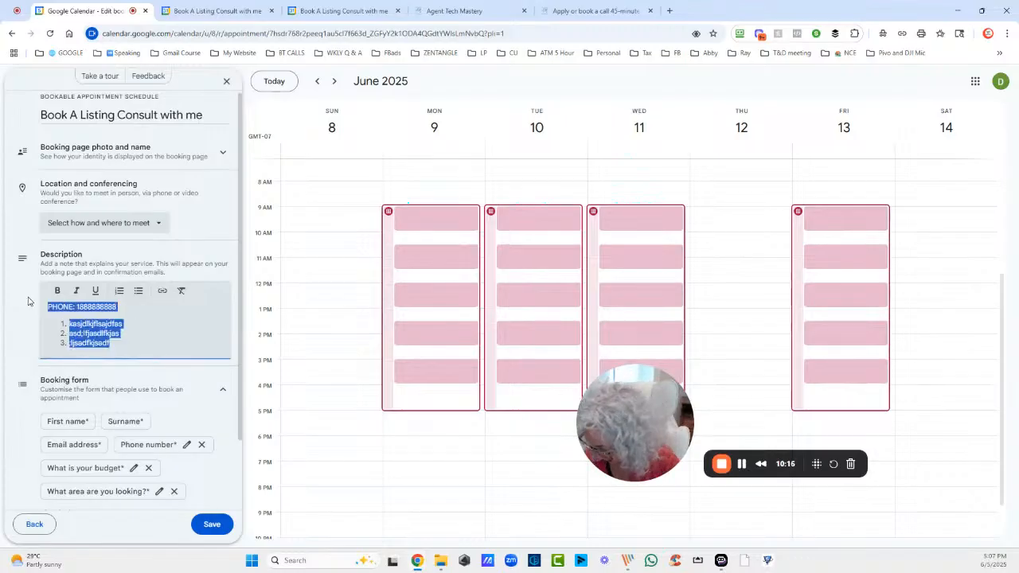
text(Zoom Lin)
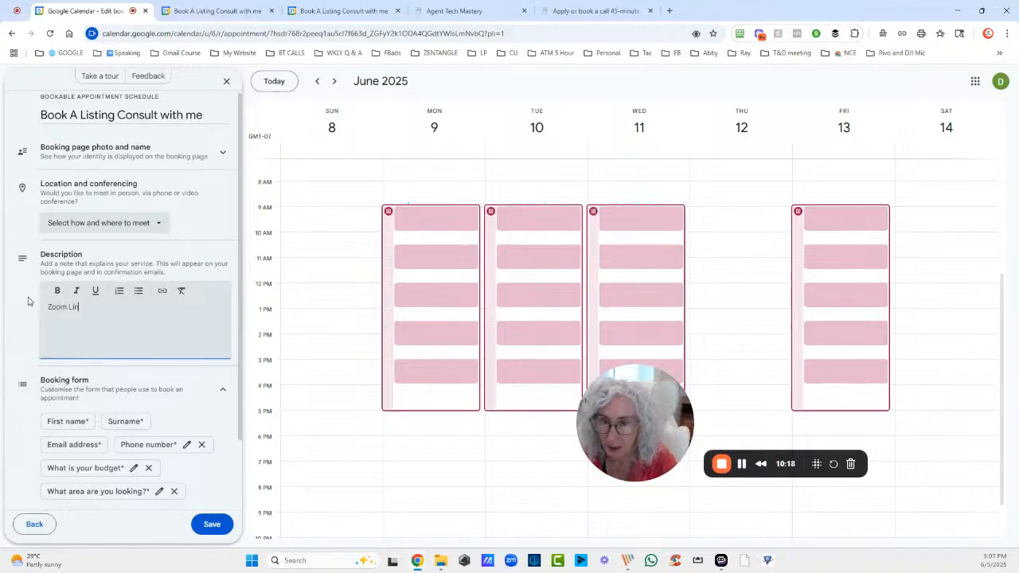
text(k: alsdjfasldkjfasldkjfasldjf)
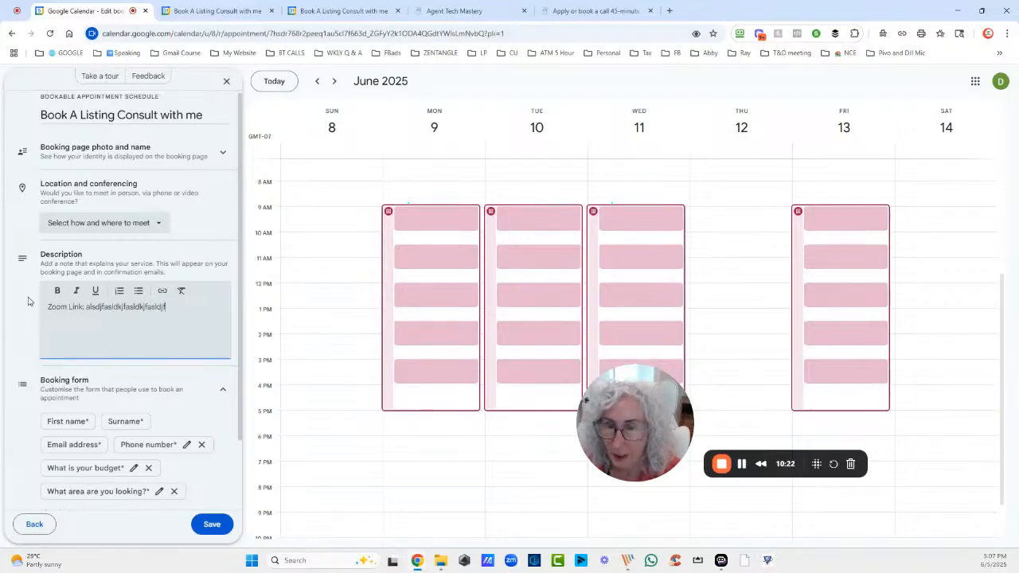
click(48, 307)
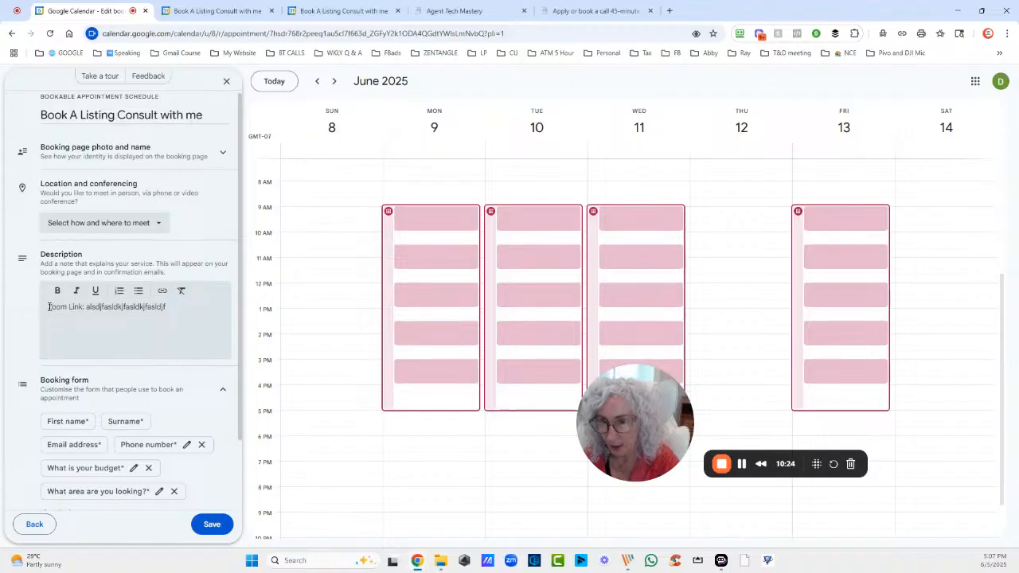
click(48, 306)
text(Click Here to )
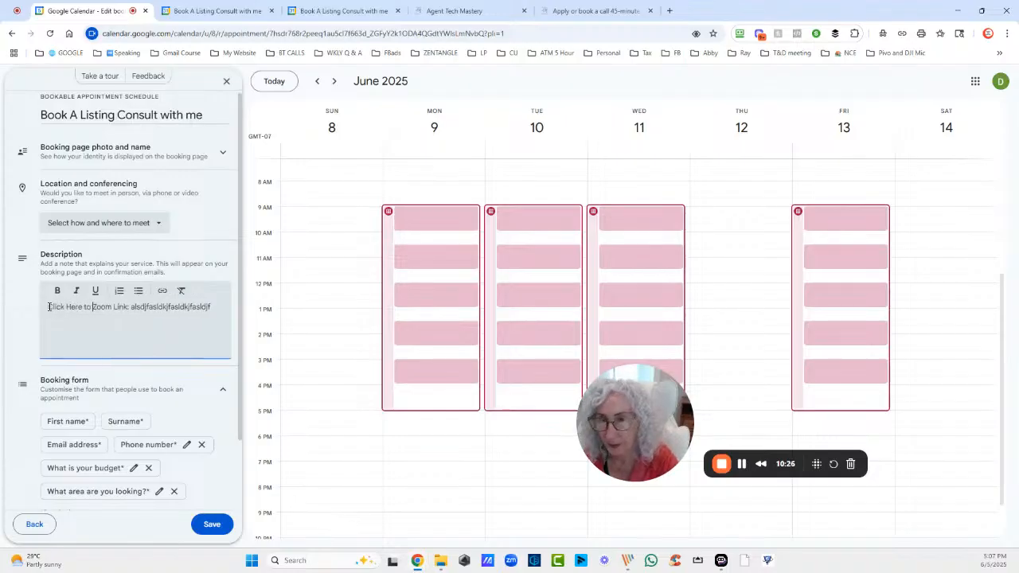
text(Join Our mee)
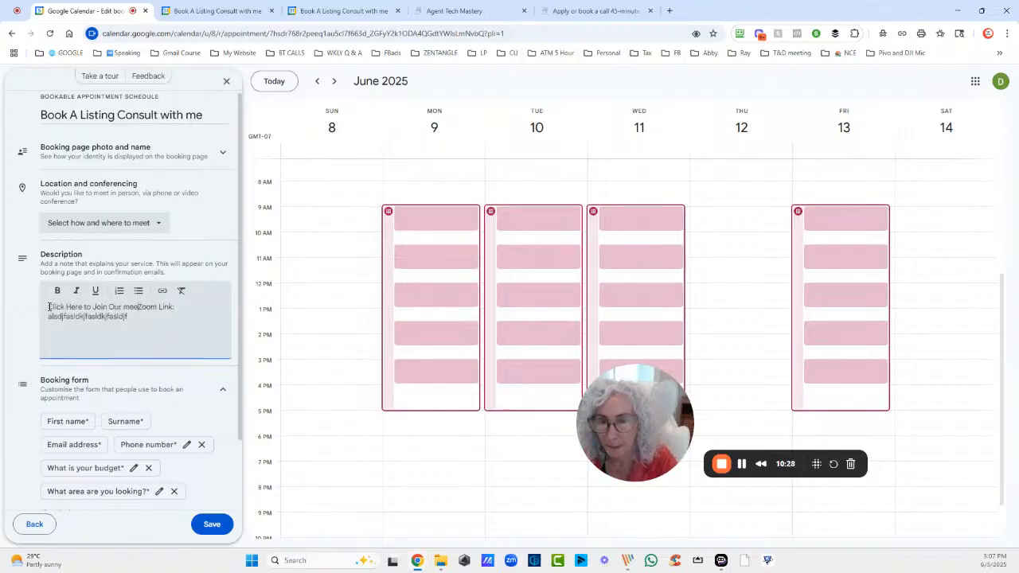
text(ting)
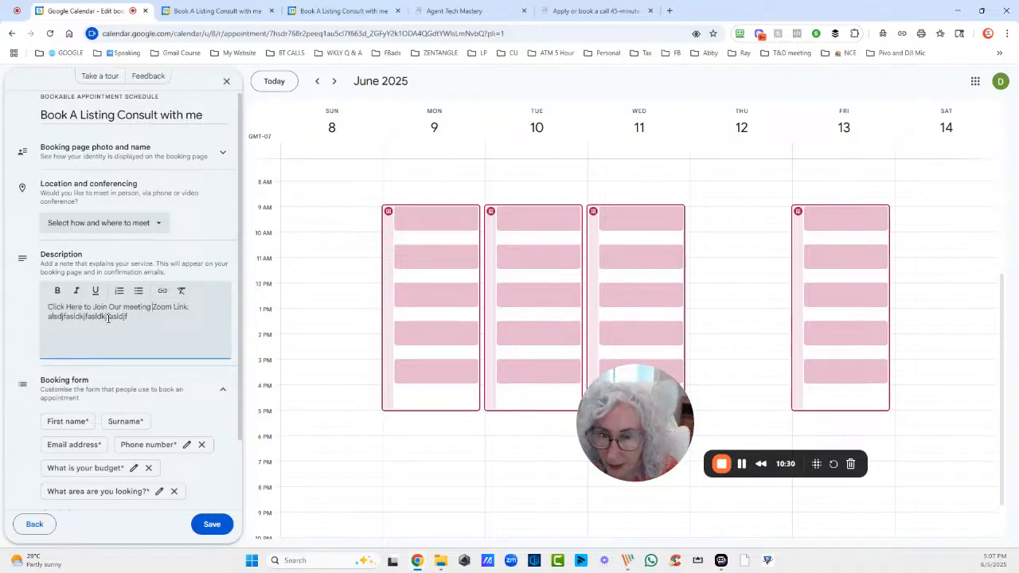
key(ctrl+a)
click(109, 317)
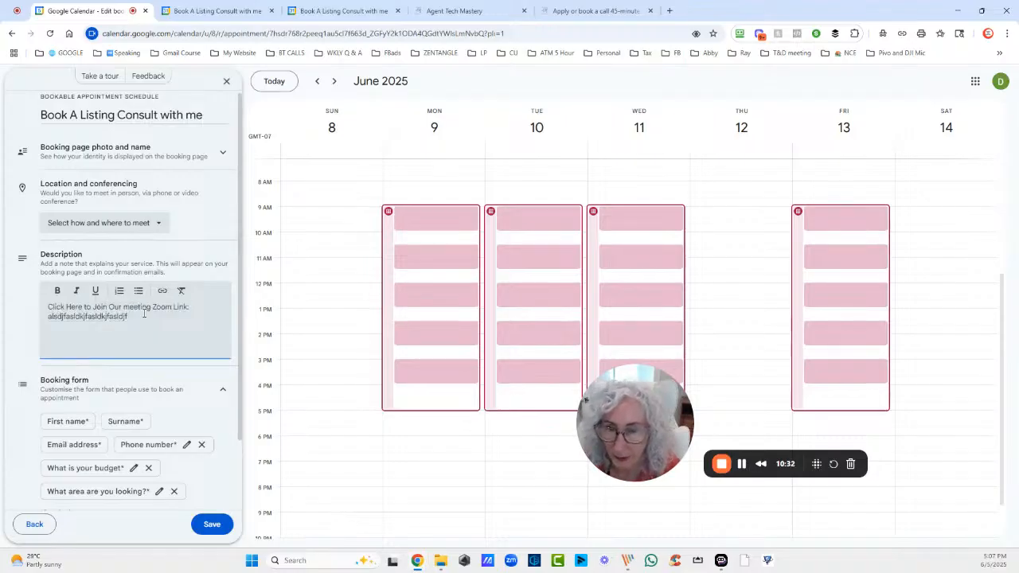
key(shift+End)
double_click(102, 318)
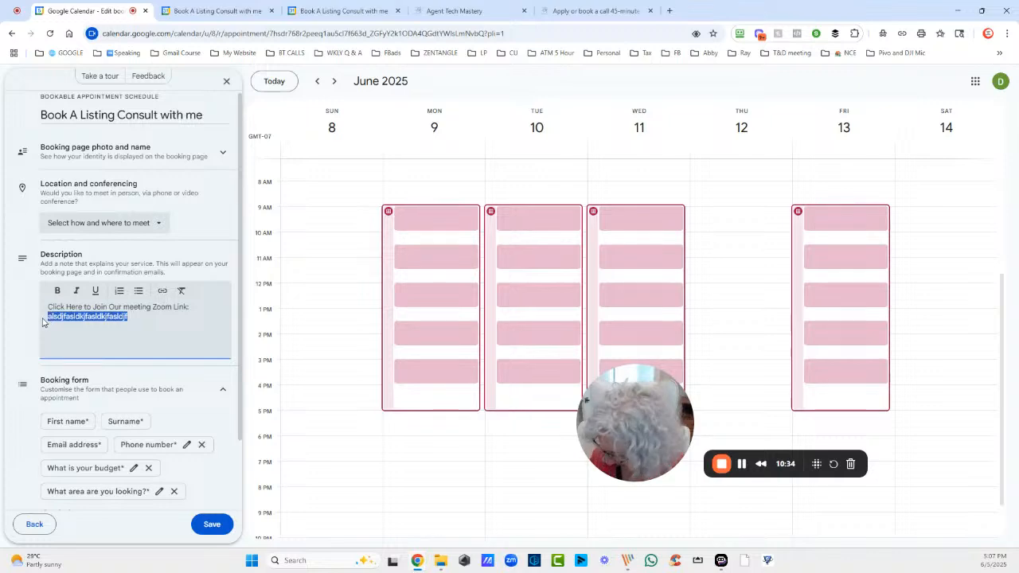
click(162, 291)
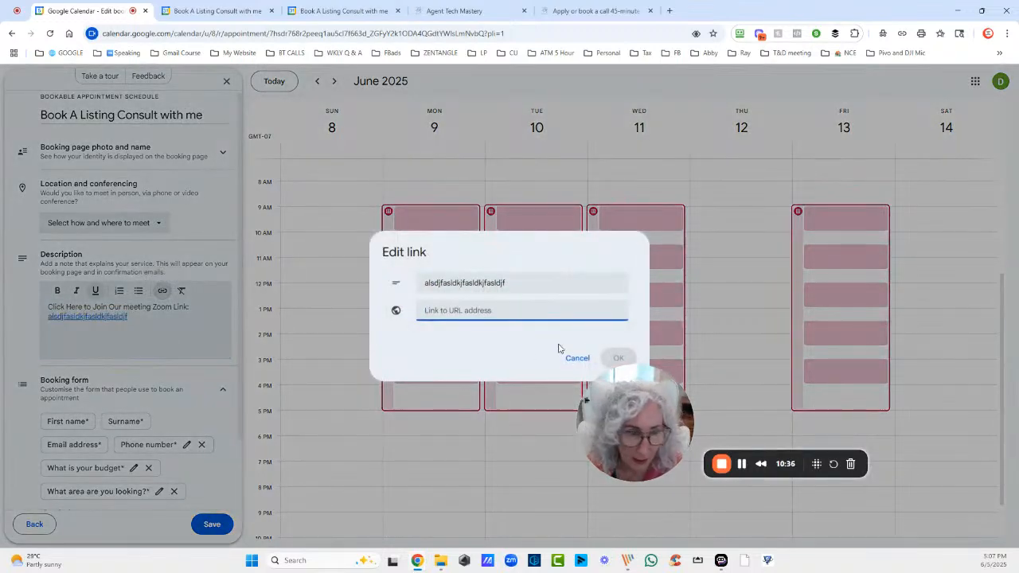
text(www.agenttechm)
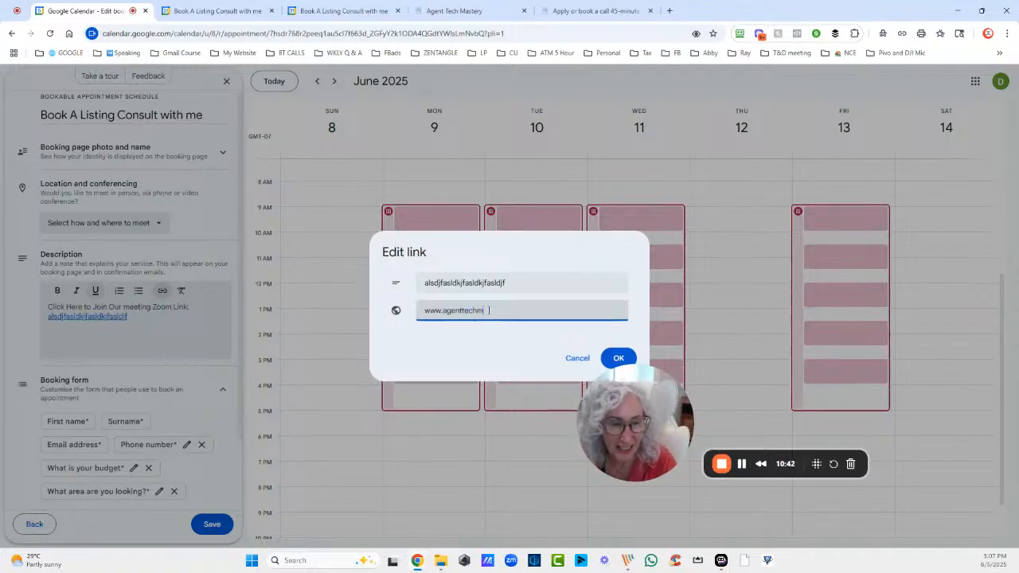
text(astery.com)
key(Return)
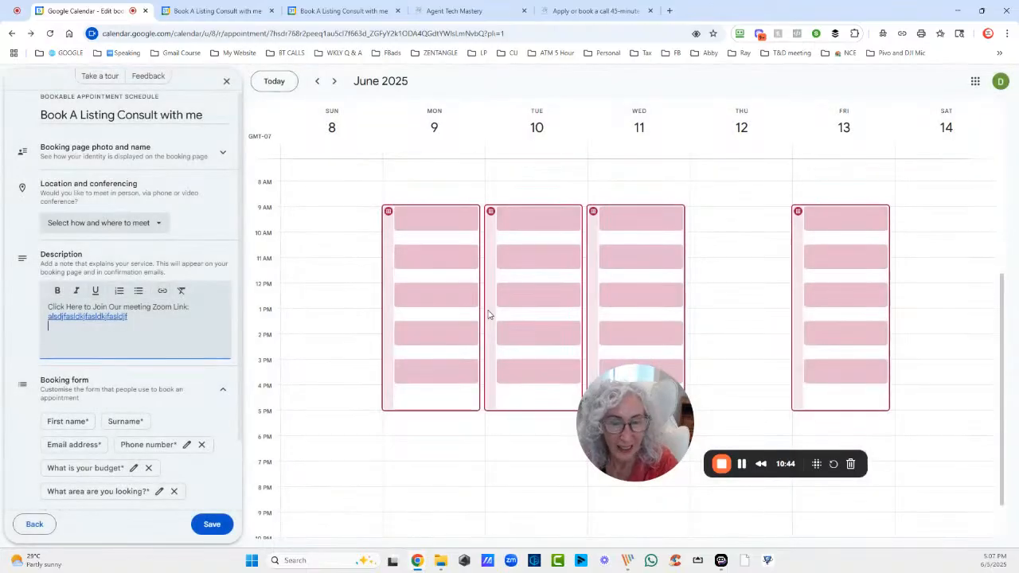
Save the schedule changes and open its public booking page from the Monday block
click(213, 529)
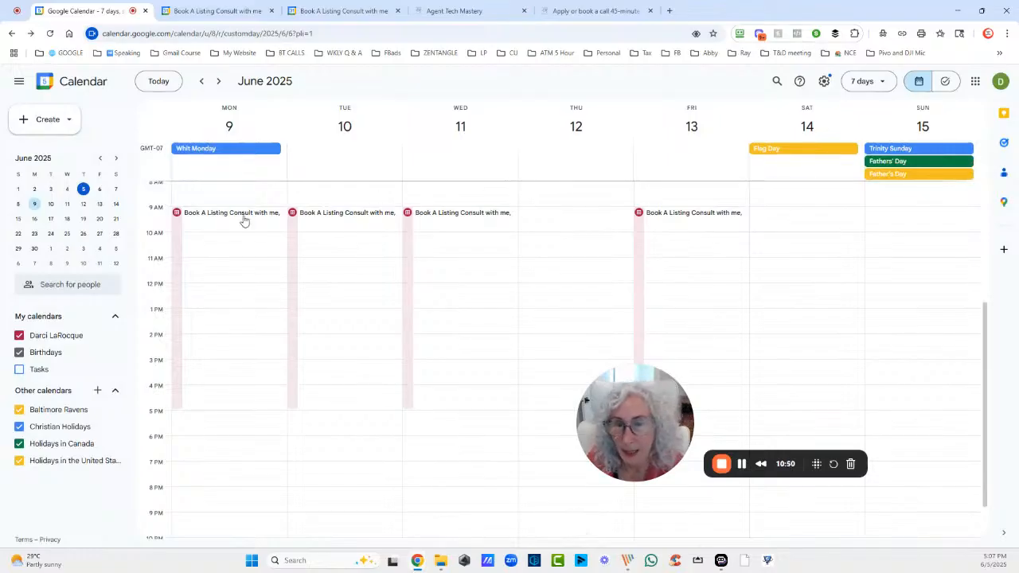
click(196, 213)
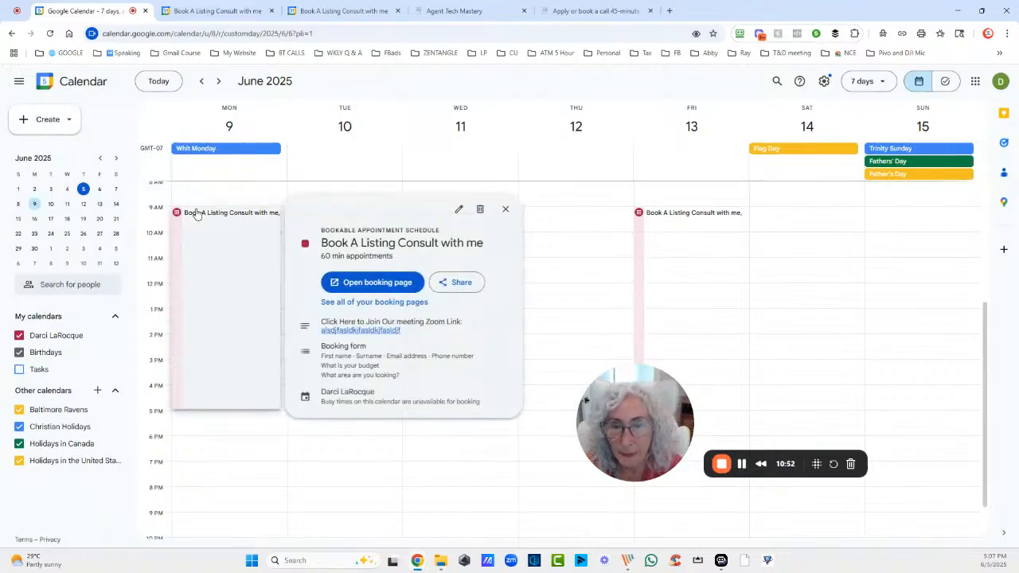
click(352, 280)
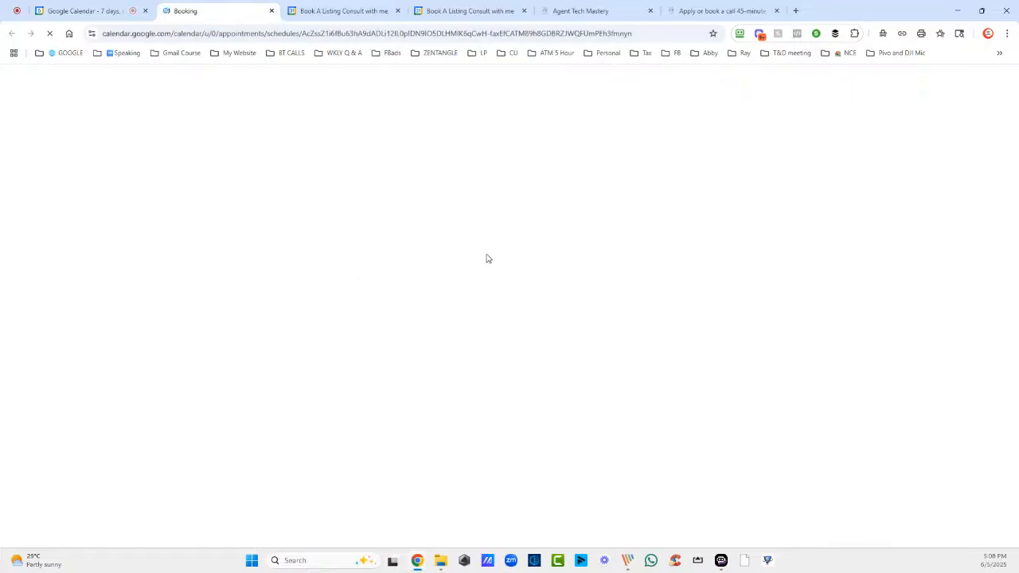
Pick the Friday 10:30am slot, fill the phone, budget and area fields with test text, and submit
click(369, 226)
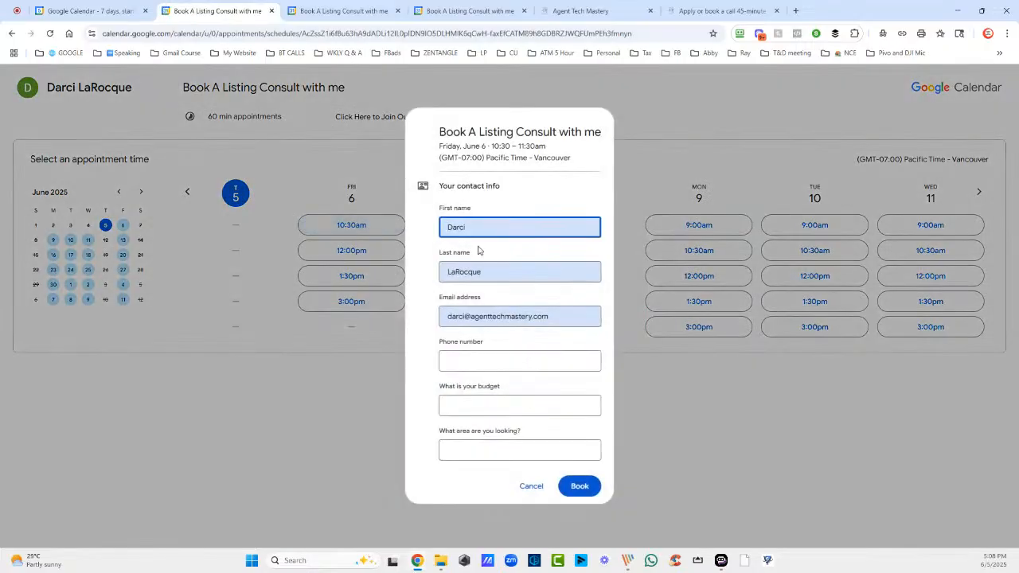
click(518, 360)
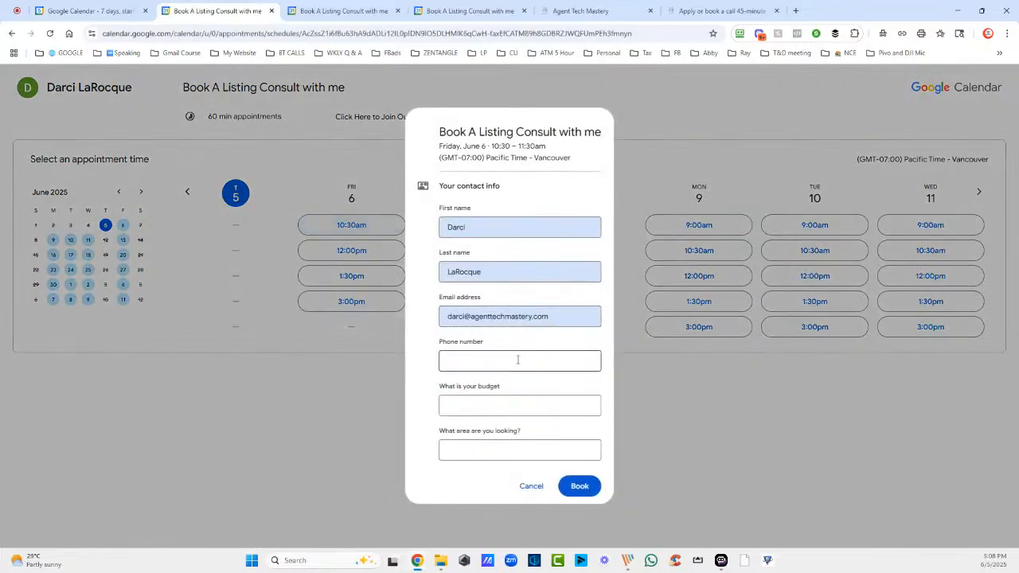
text(asdfas)
click(504, 405)
text(asdfasd)
click(505, 450)
text(sadfsadf)
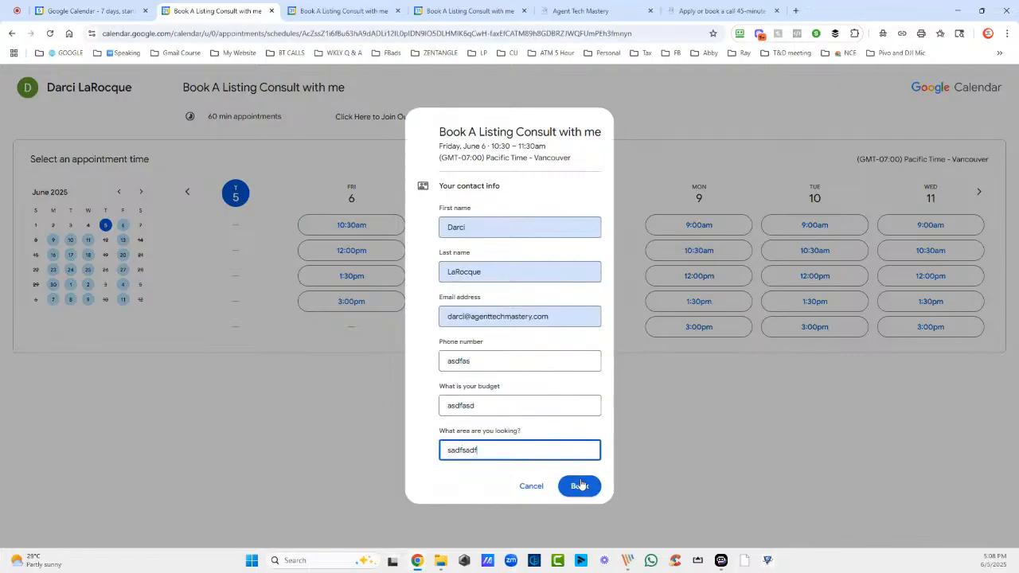
click(580, 485)
Replace the invalid entry with a valid phone number, book, and close the confirmation
key(ctrl+a)
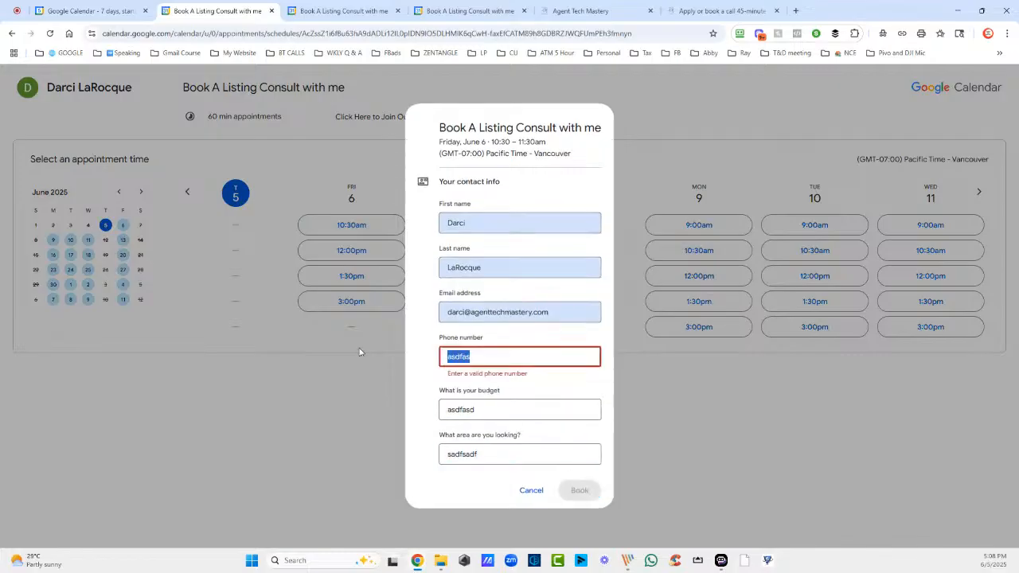
text(60455555555)
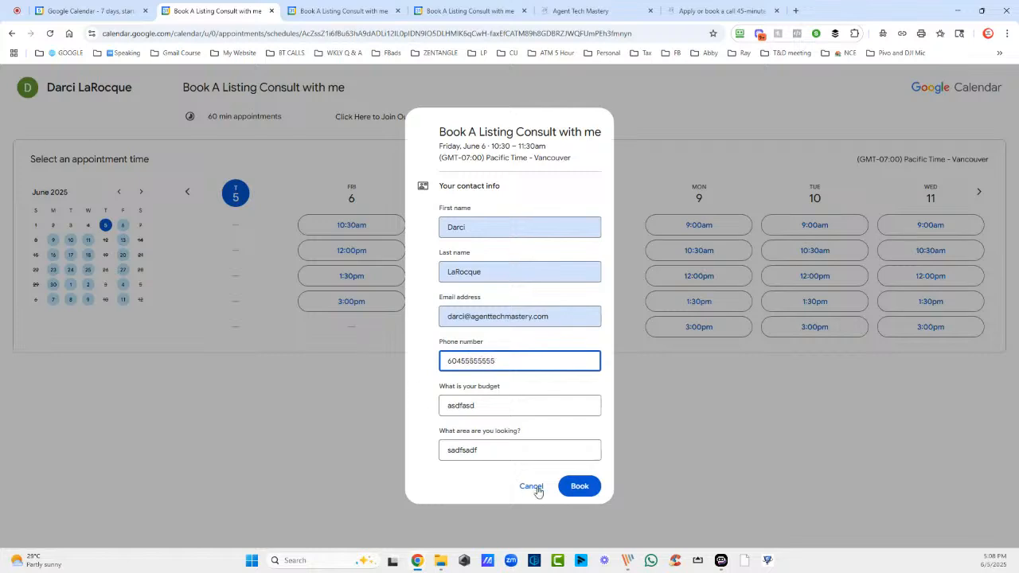
click(579, 486)
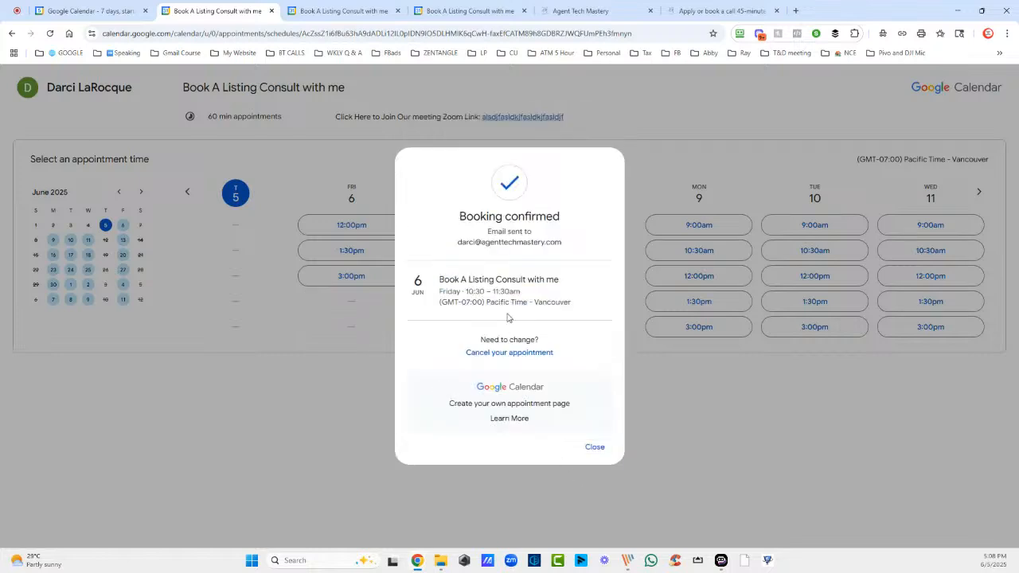
click(594, 448)
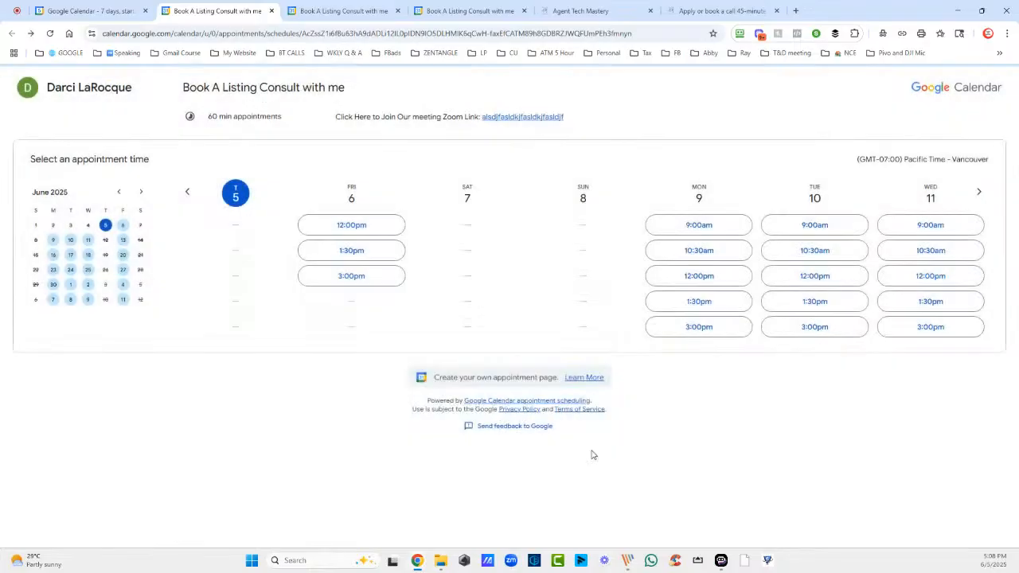
Back in the Calendar week view, reload and open the Friday 10:30–11:30am booking's details
click(344, 12)
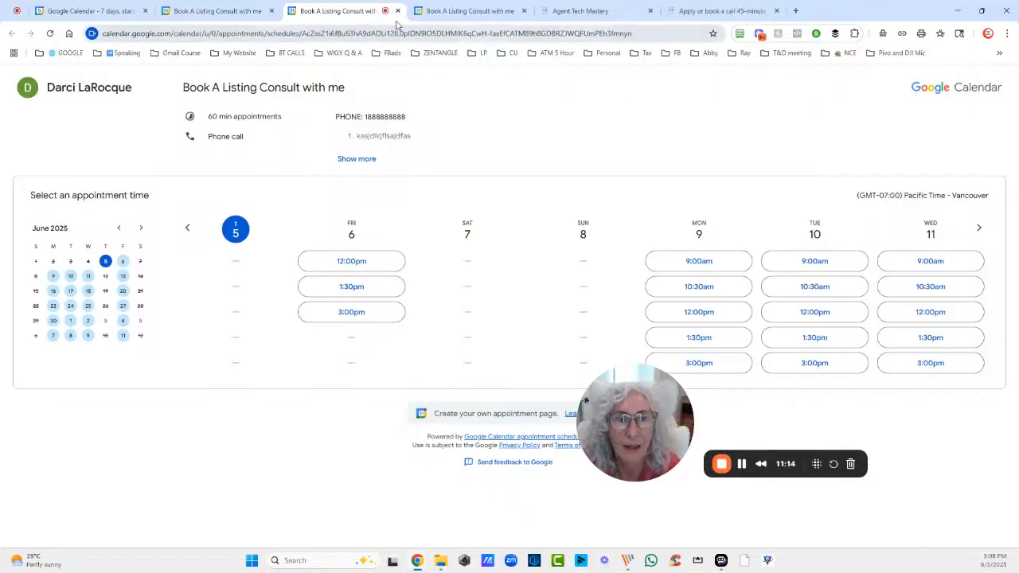
click(466, 11)
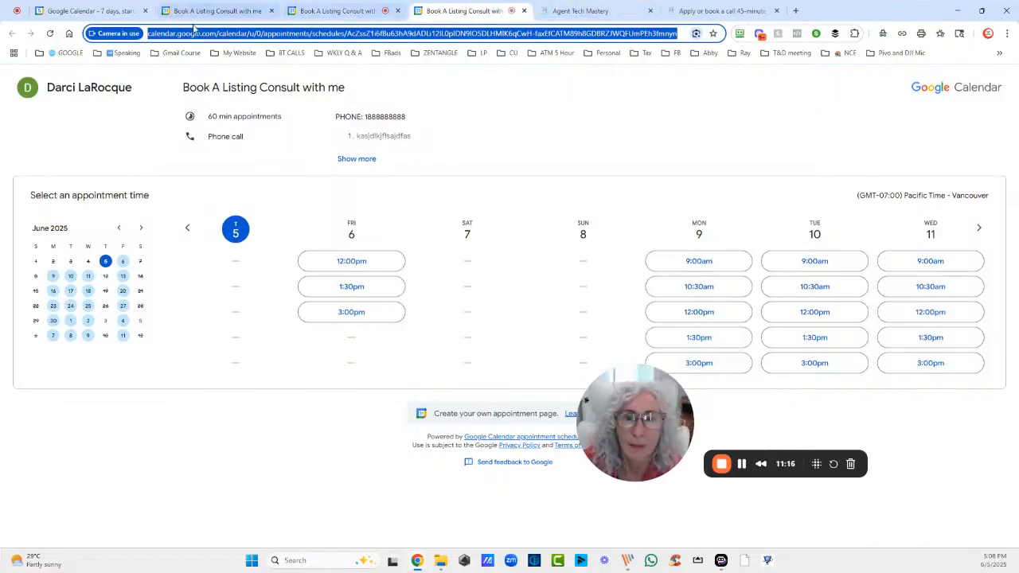
click(91, 10)
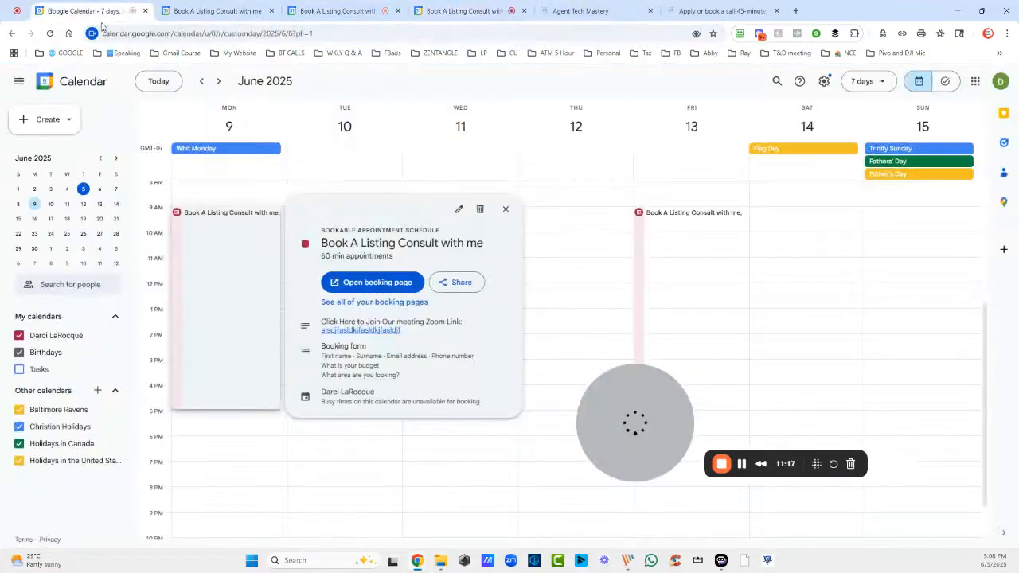
click(505, 208)
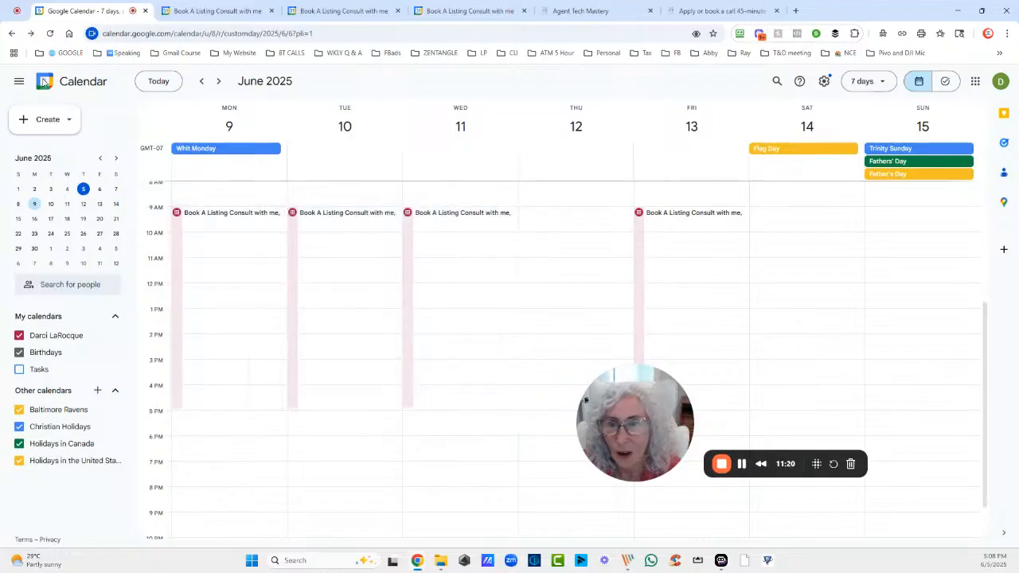
key(F5)
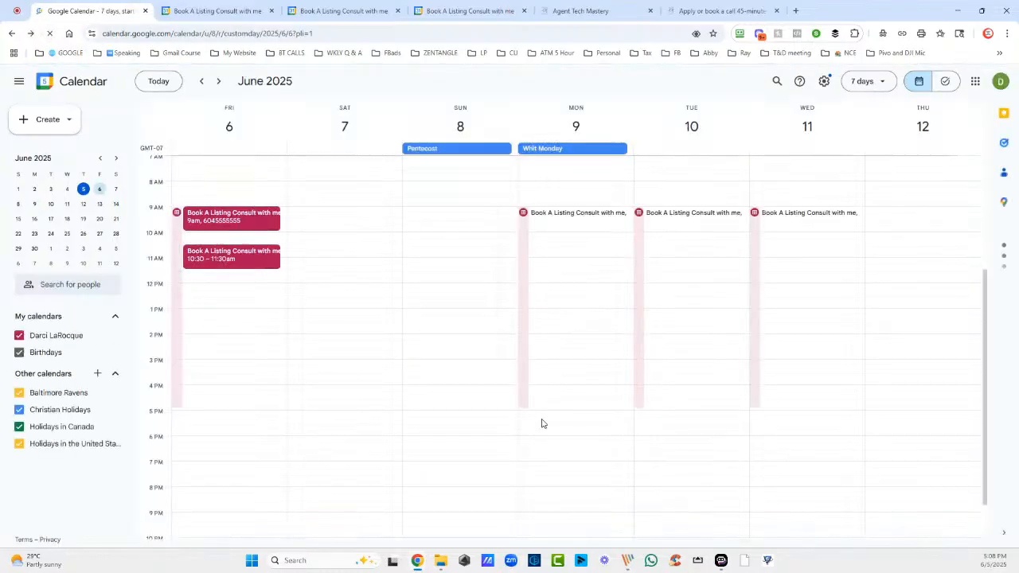
click(245, 261)
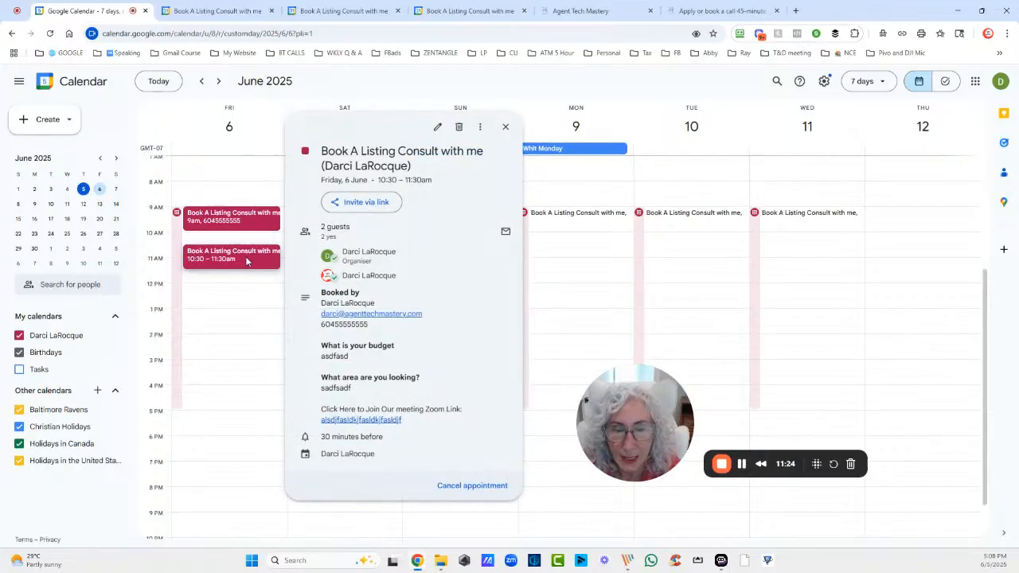